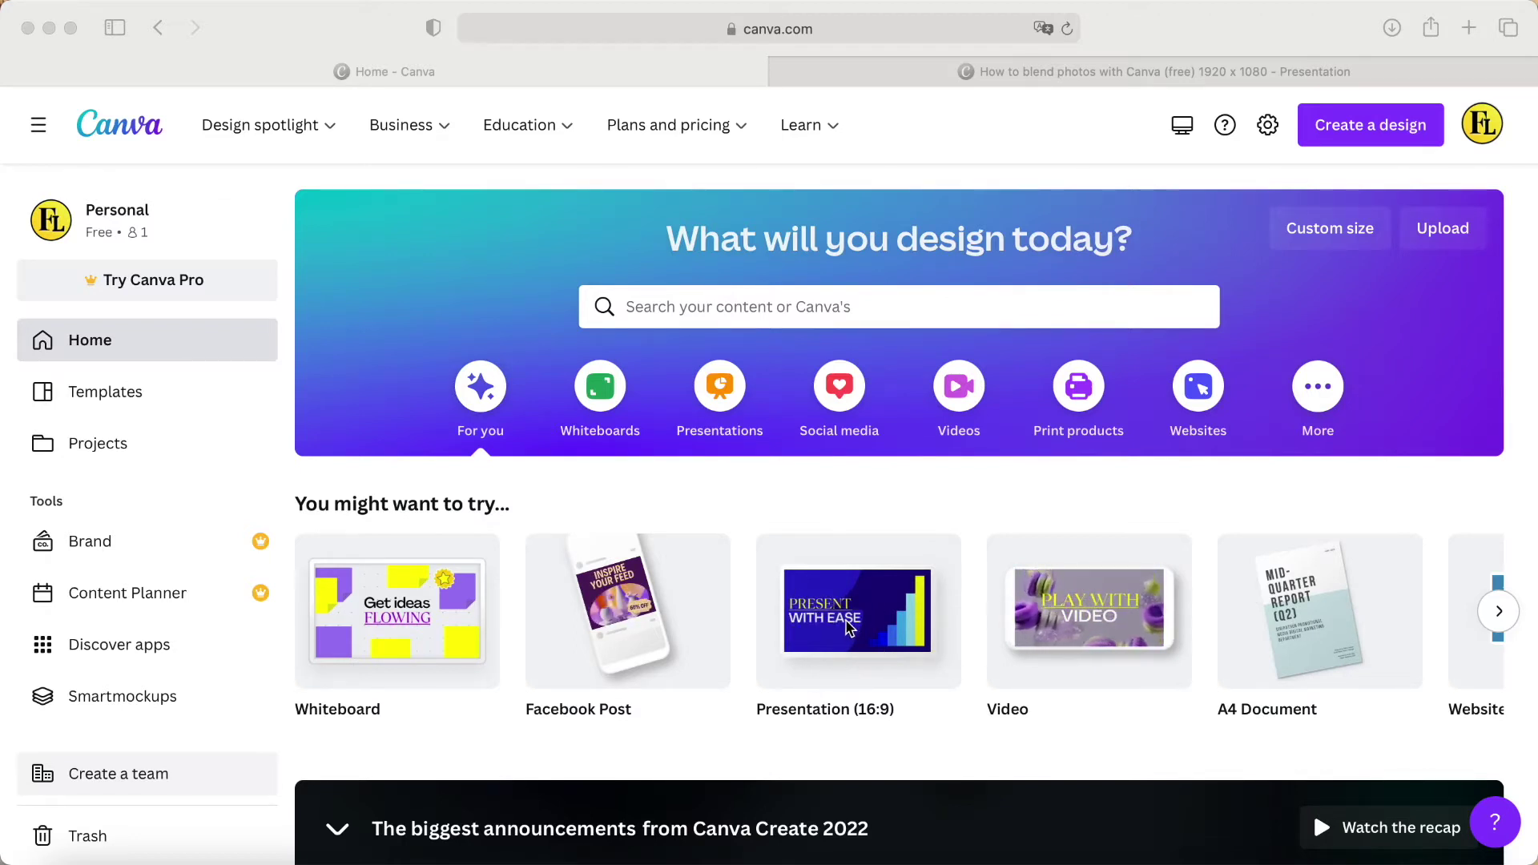
Switch to the 'How to blend photos with Canva (free) 1920 x 1080' presentation tab.
click(1107, 76)
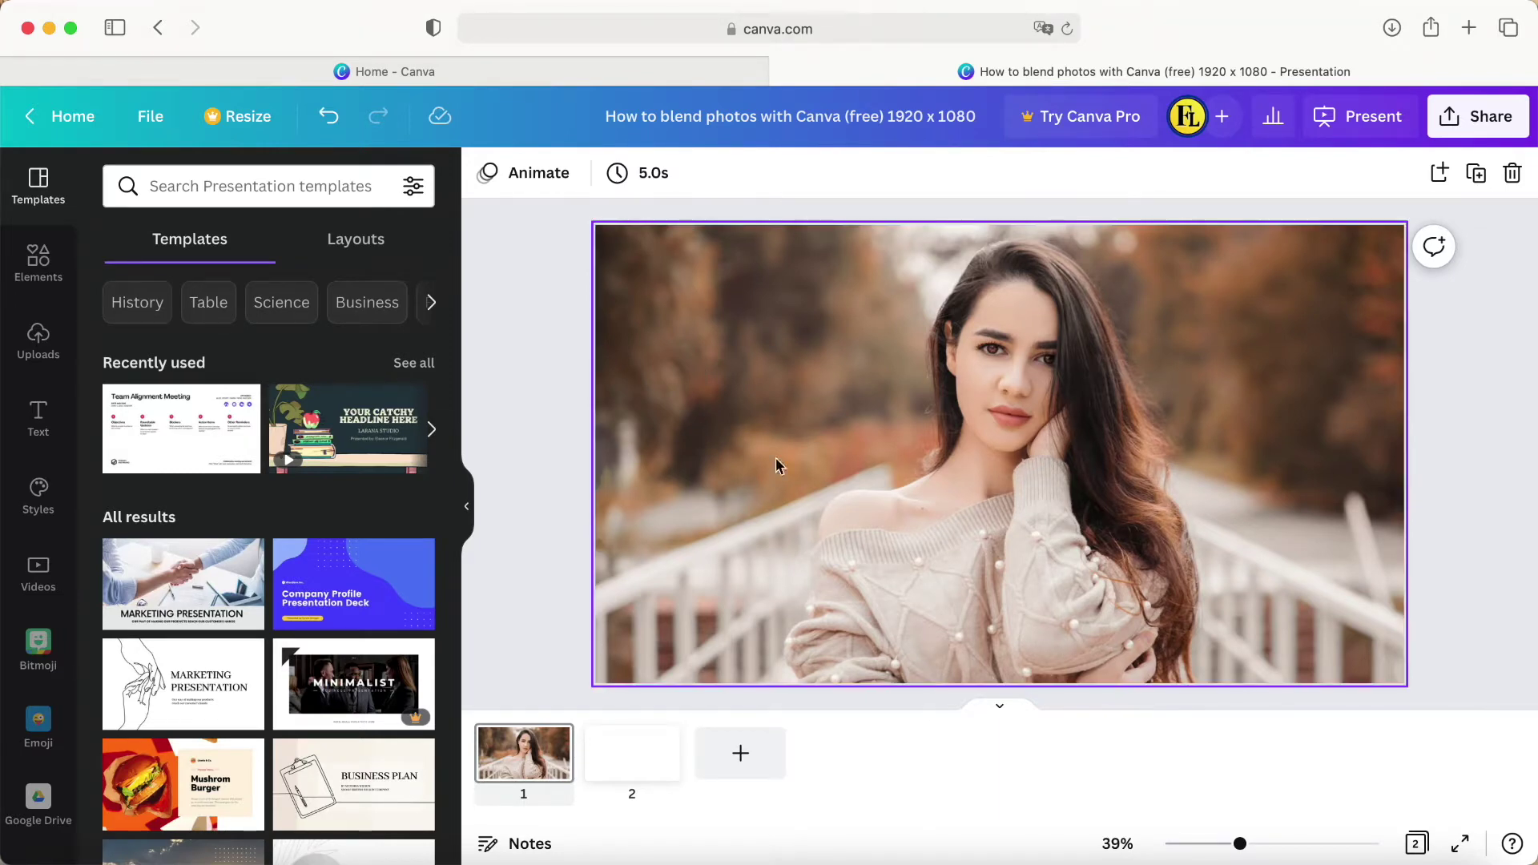
Detach the portrait photo on slide 1 from the page background.
click(834, 480)
right_click(833, 480)
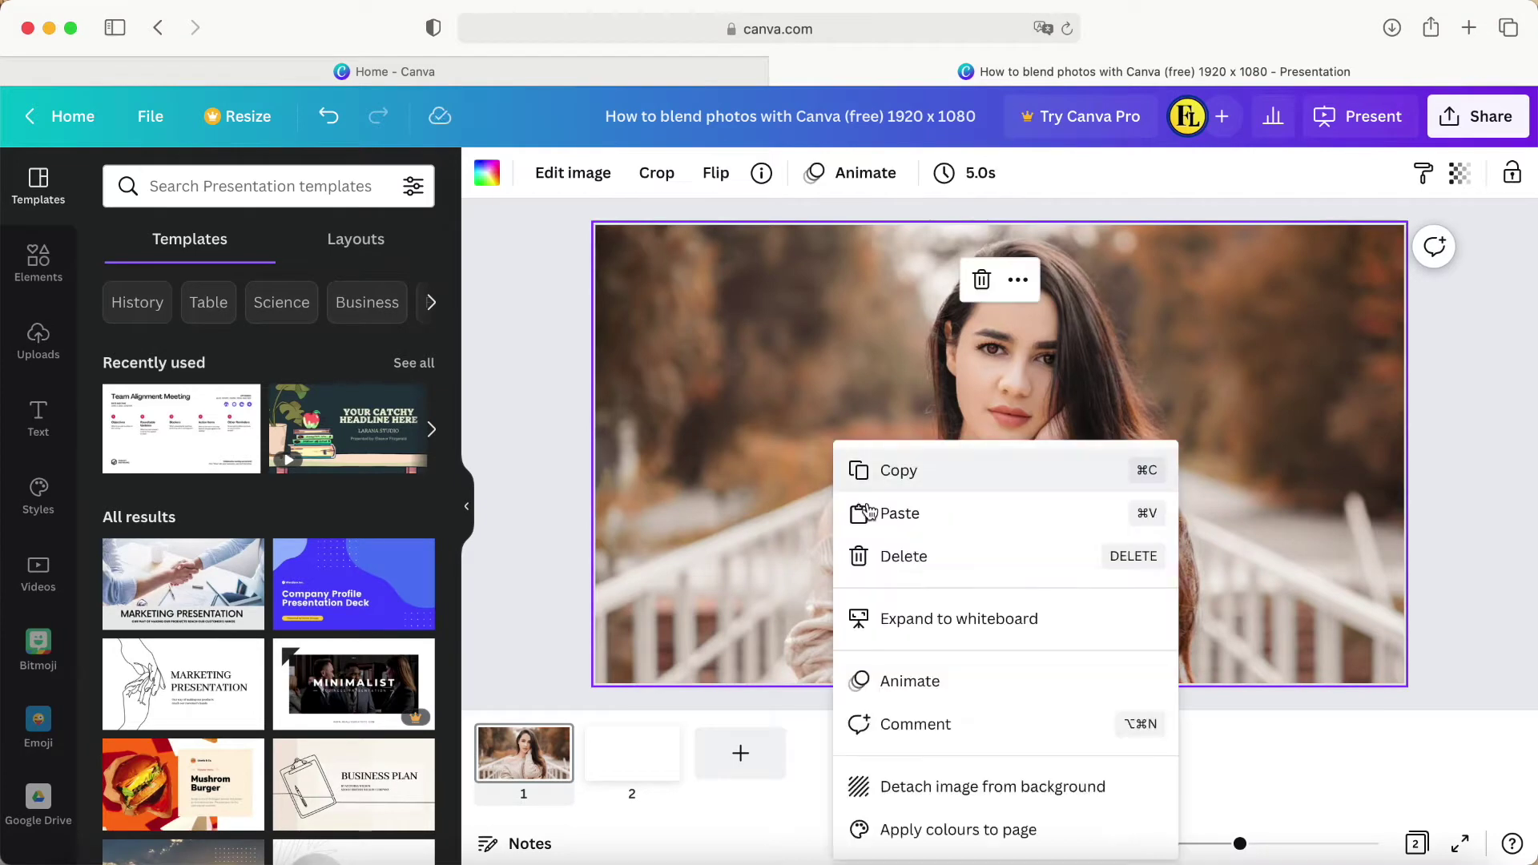
click(919, 787)
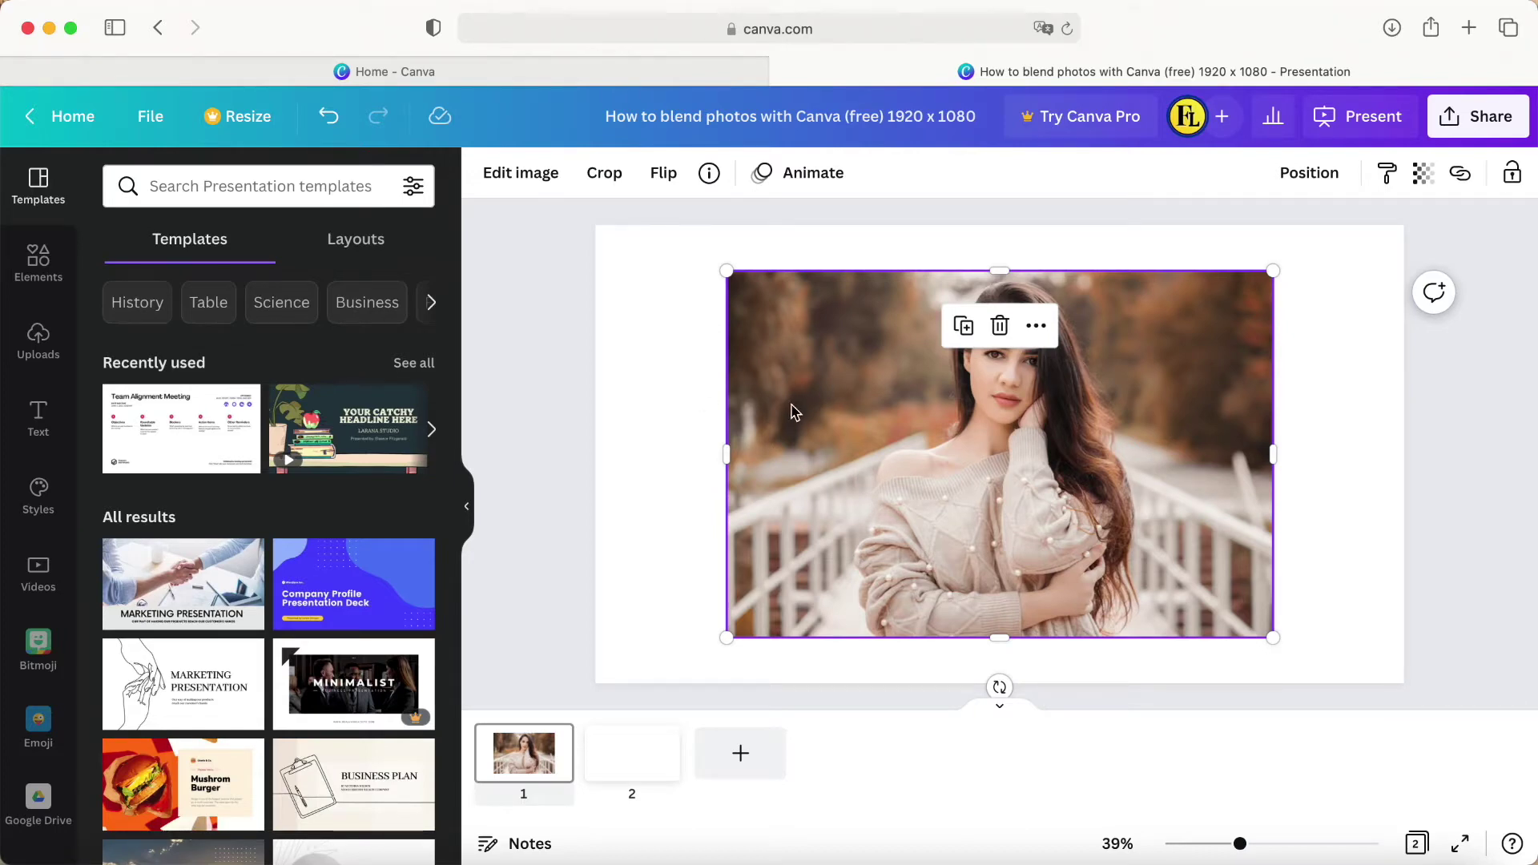
Search Elements for 'women' and show only the Photos results.
click(38, 261)
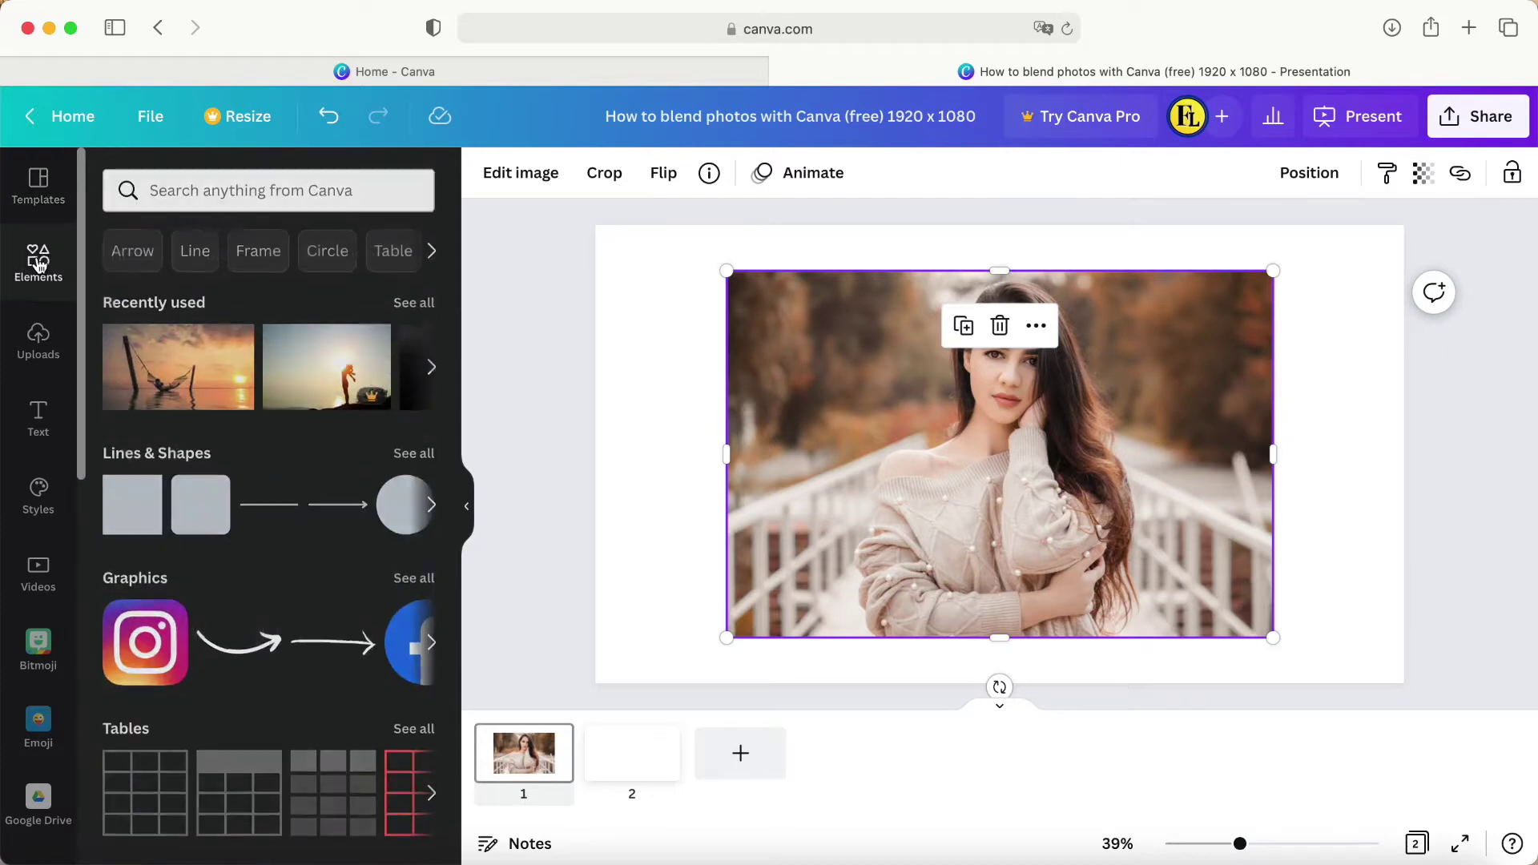
click(204, 188)
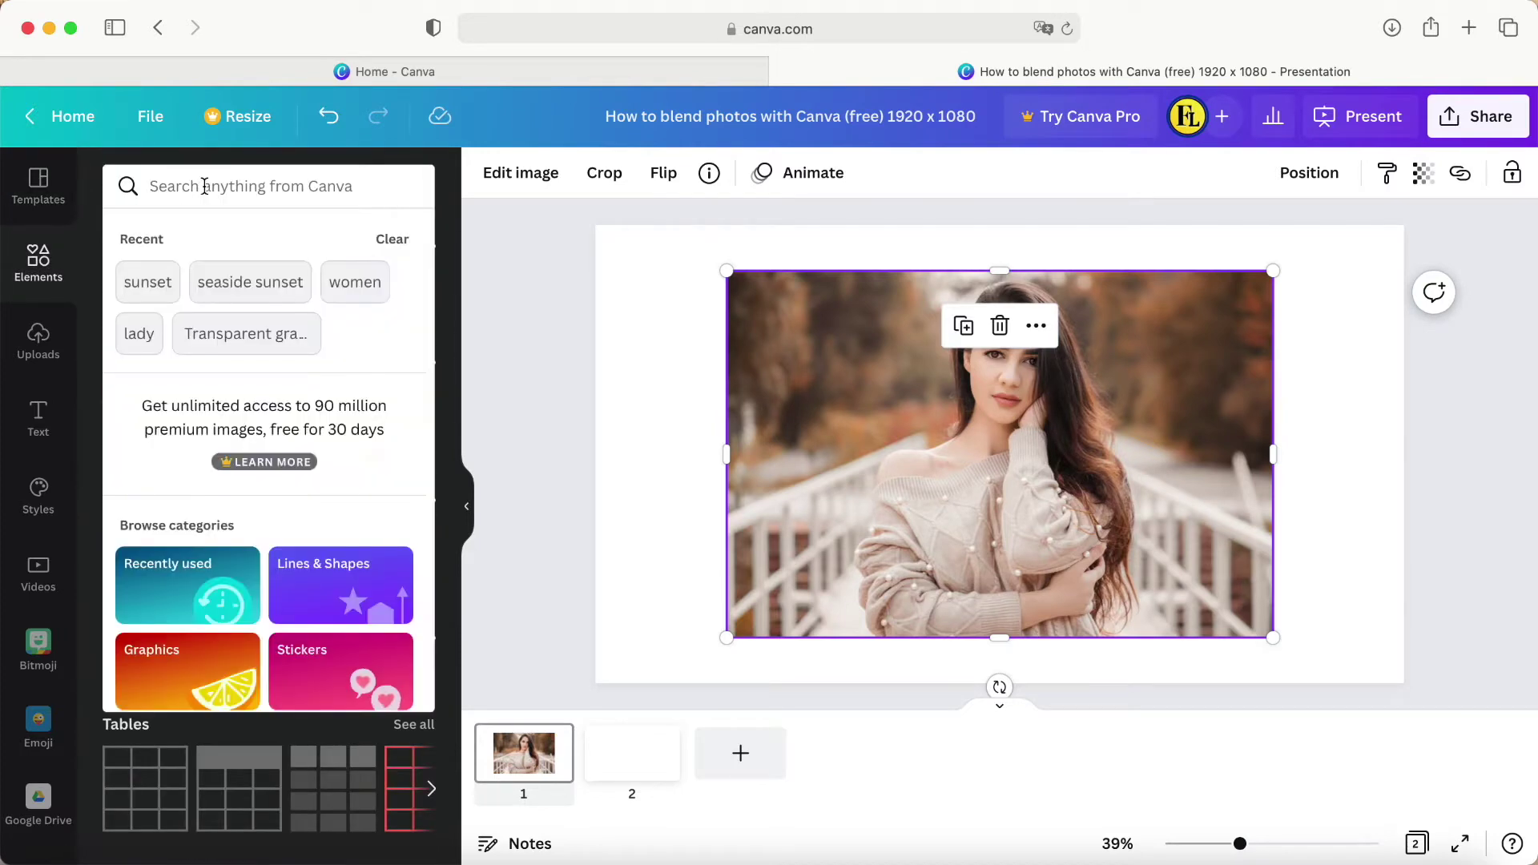
text(women)
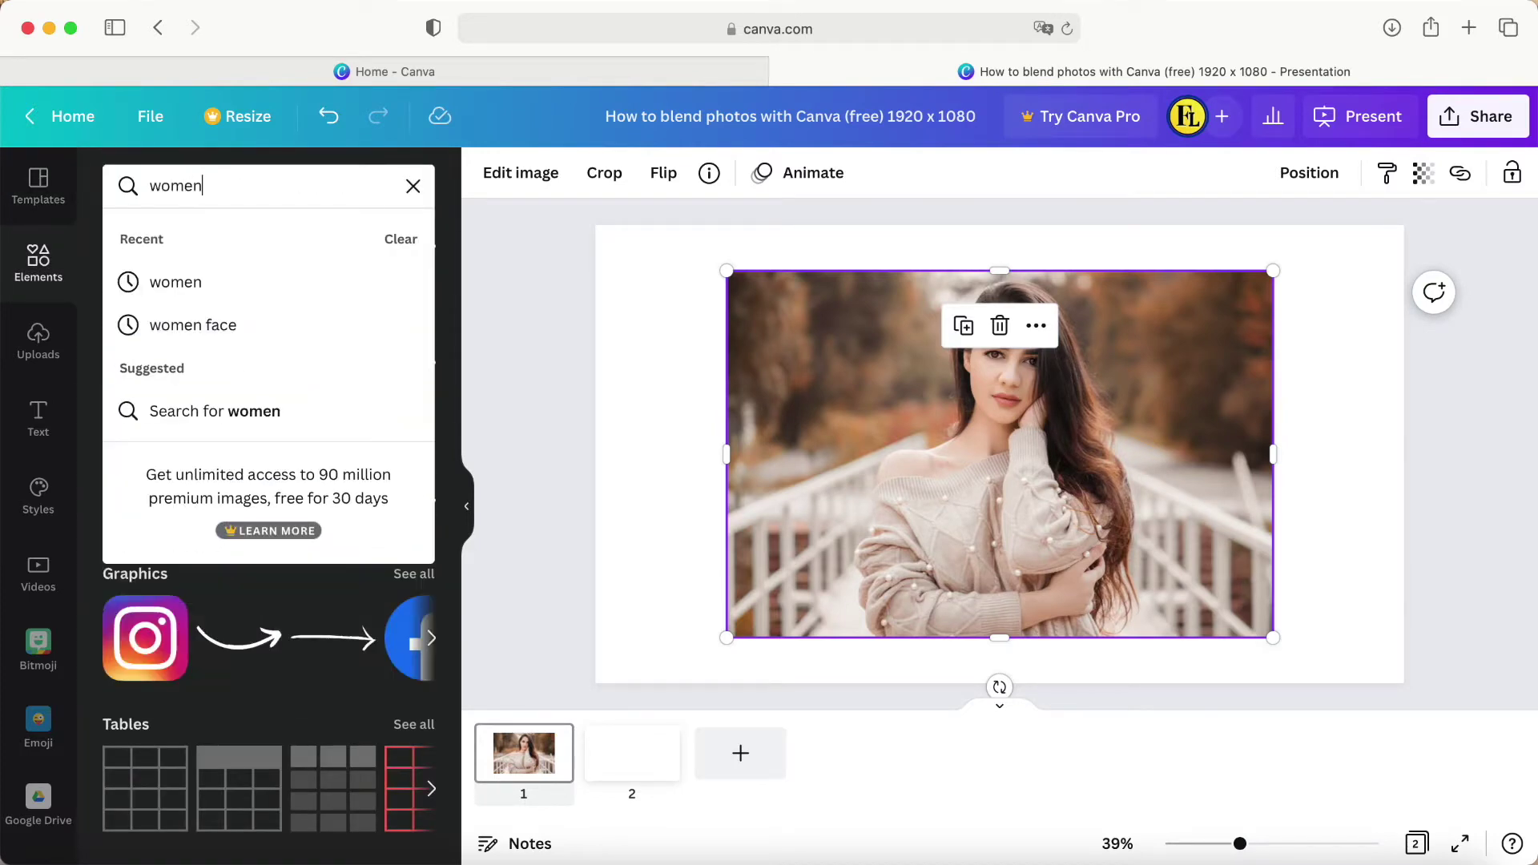
click(182, 285)
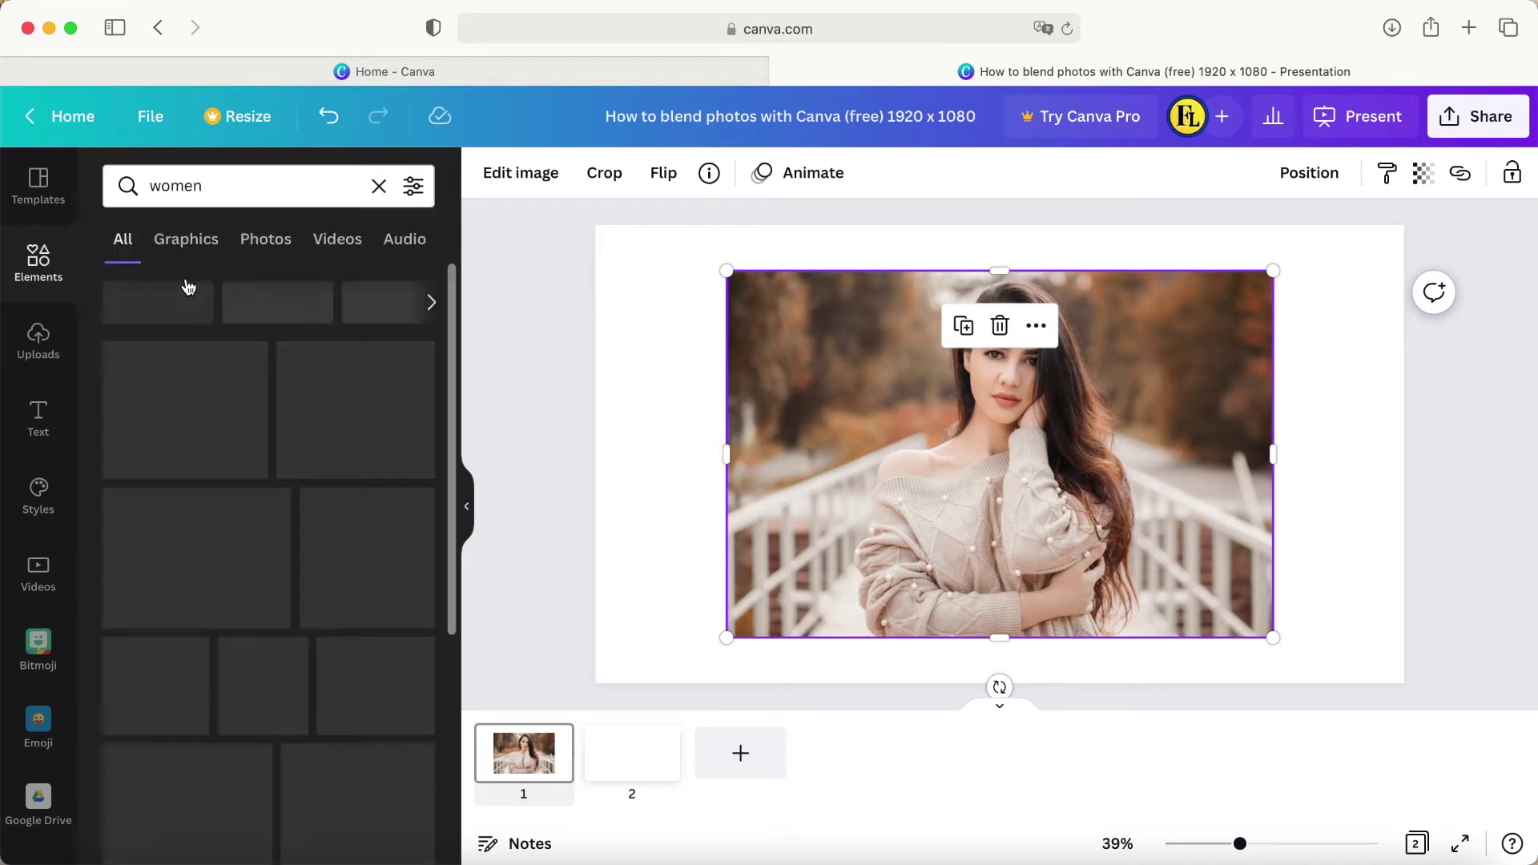
click(268, 246)
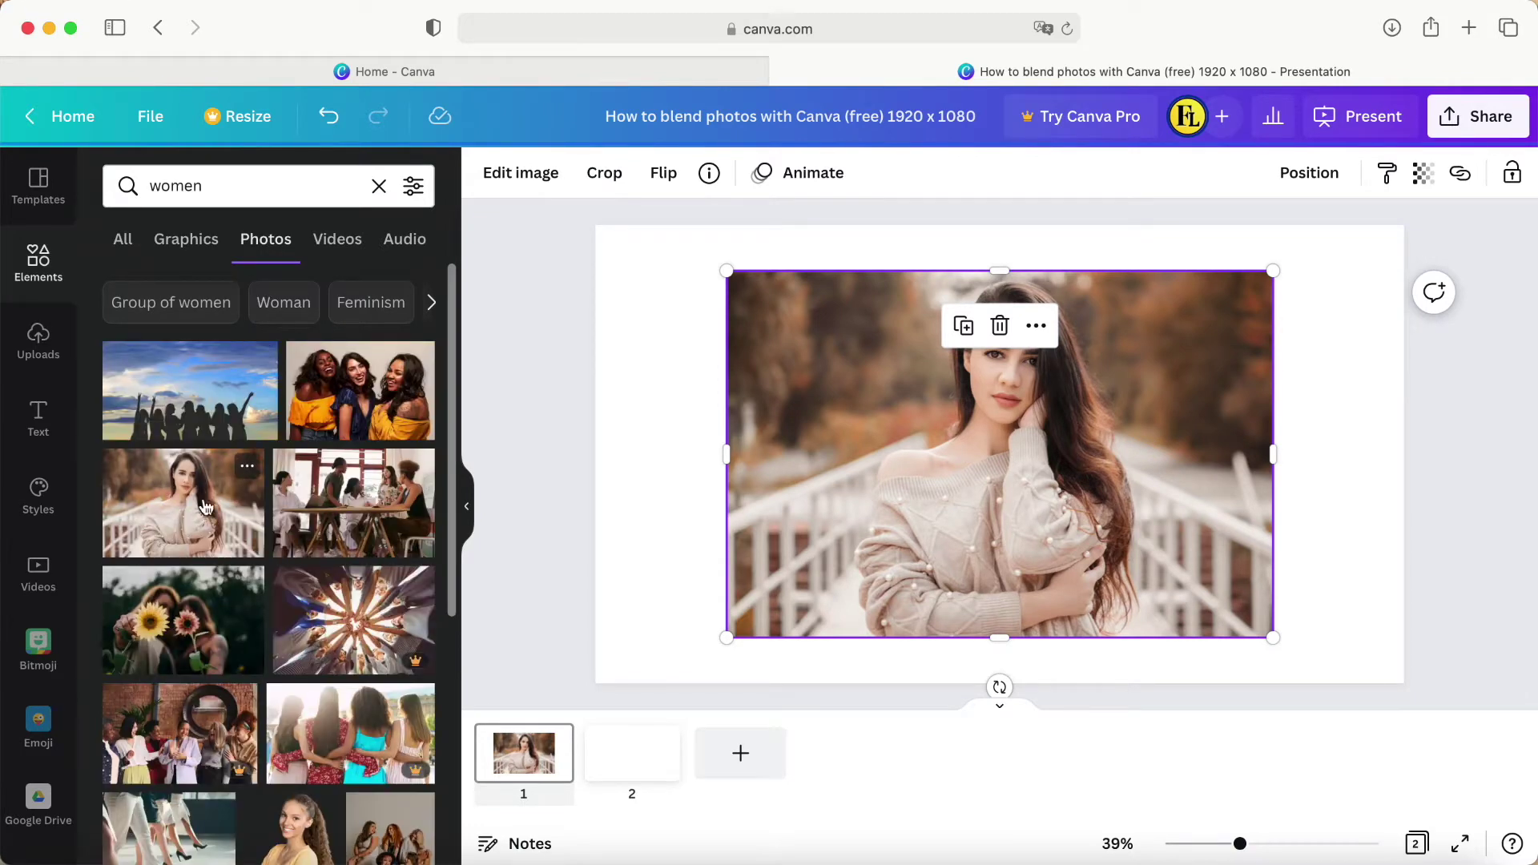
scroll(180, 517, up, 5)
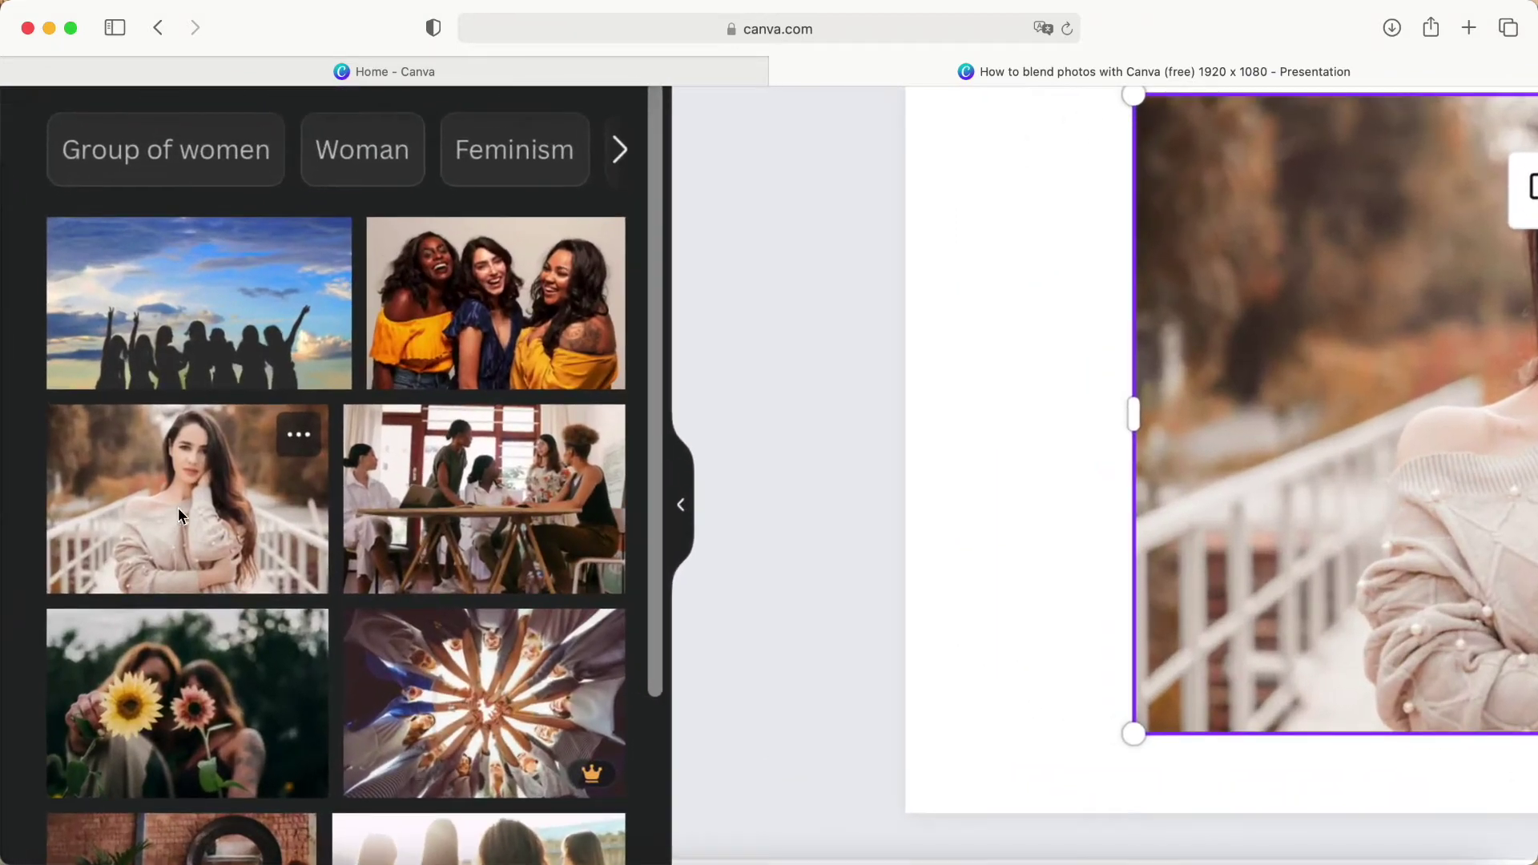
scroll(230, 493, down, 5)
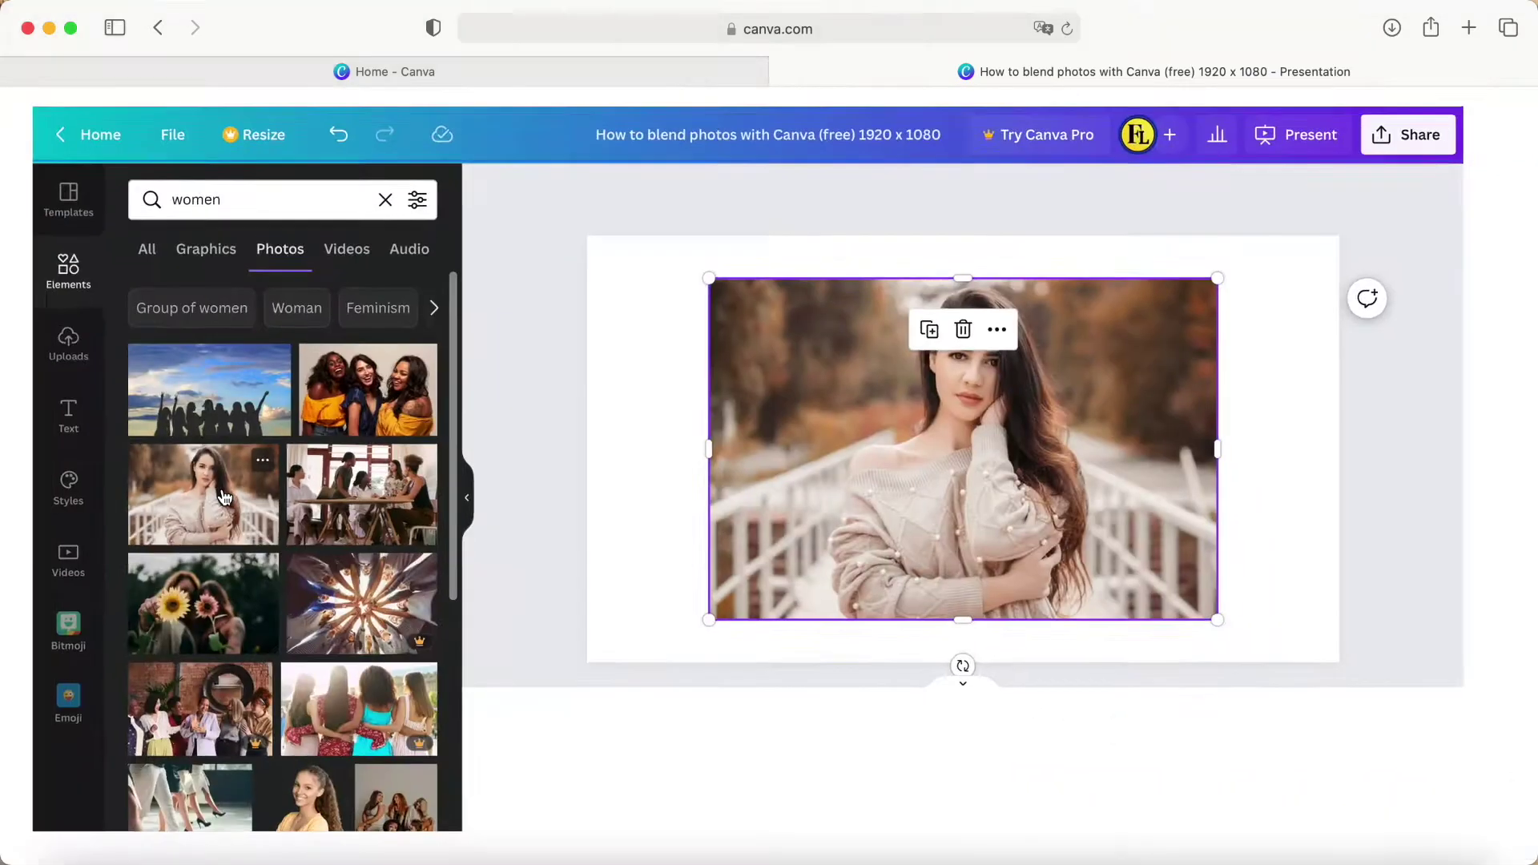
right_click(854, 481)
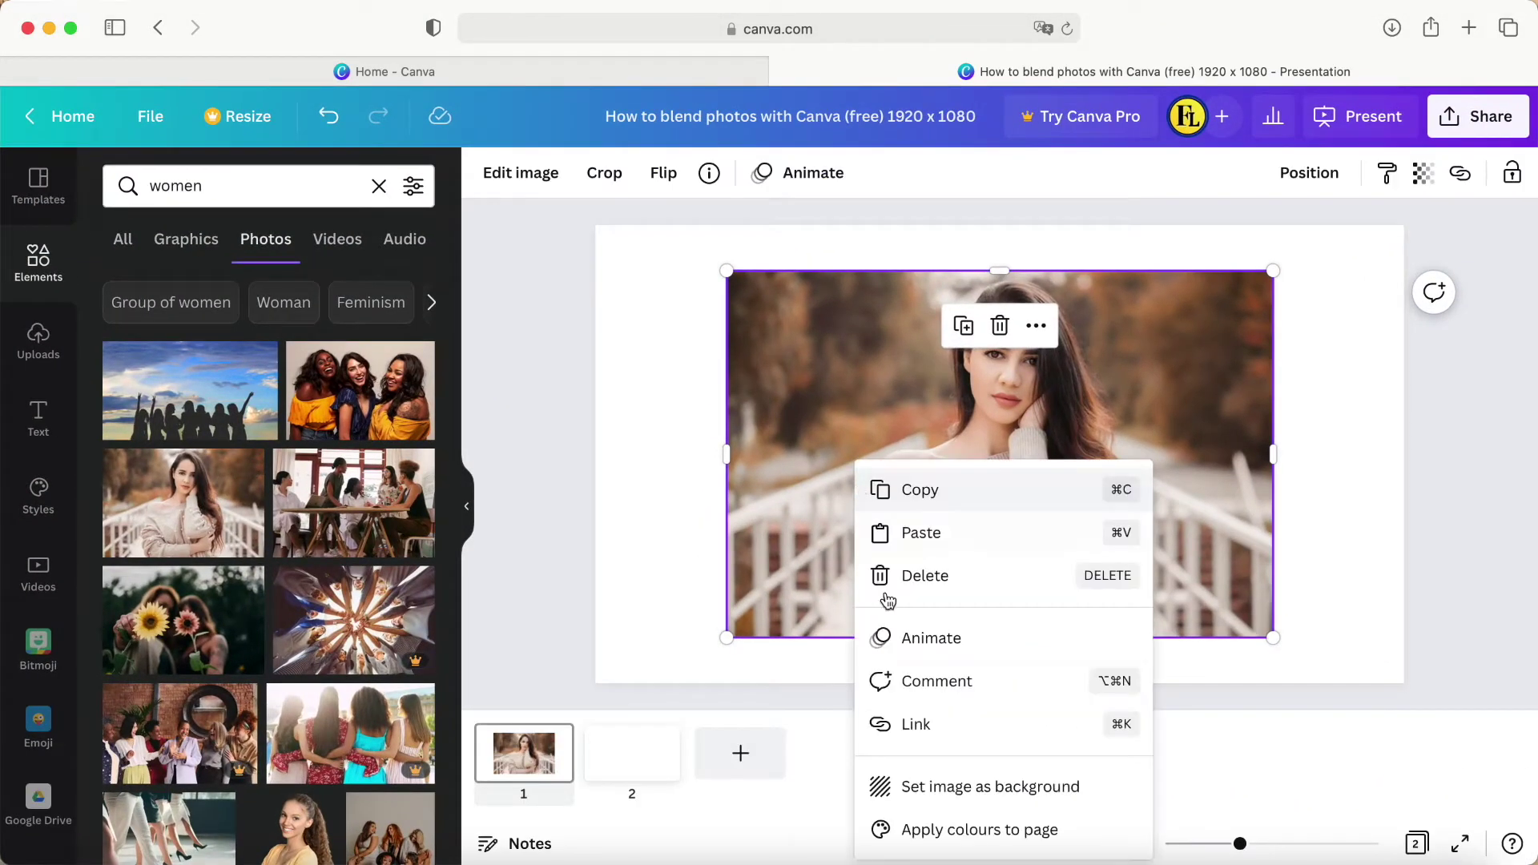
Set the portrait as the page background again and crop it, shifting the photo downward.
click(934, 789)
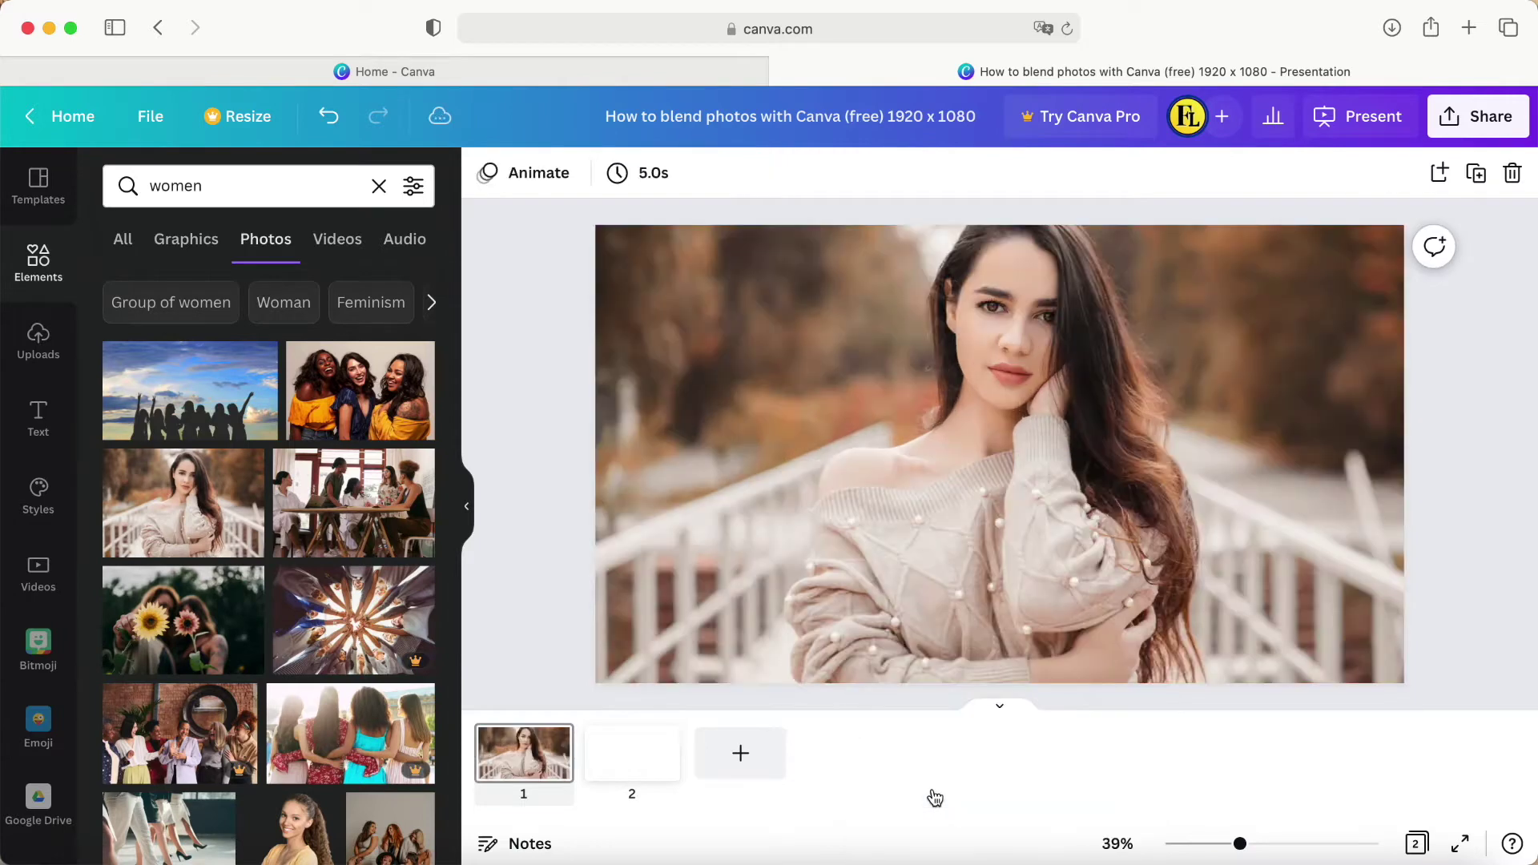
double_click(834, 505)
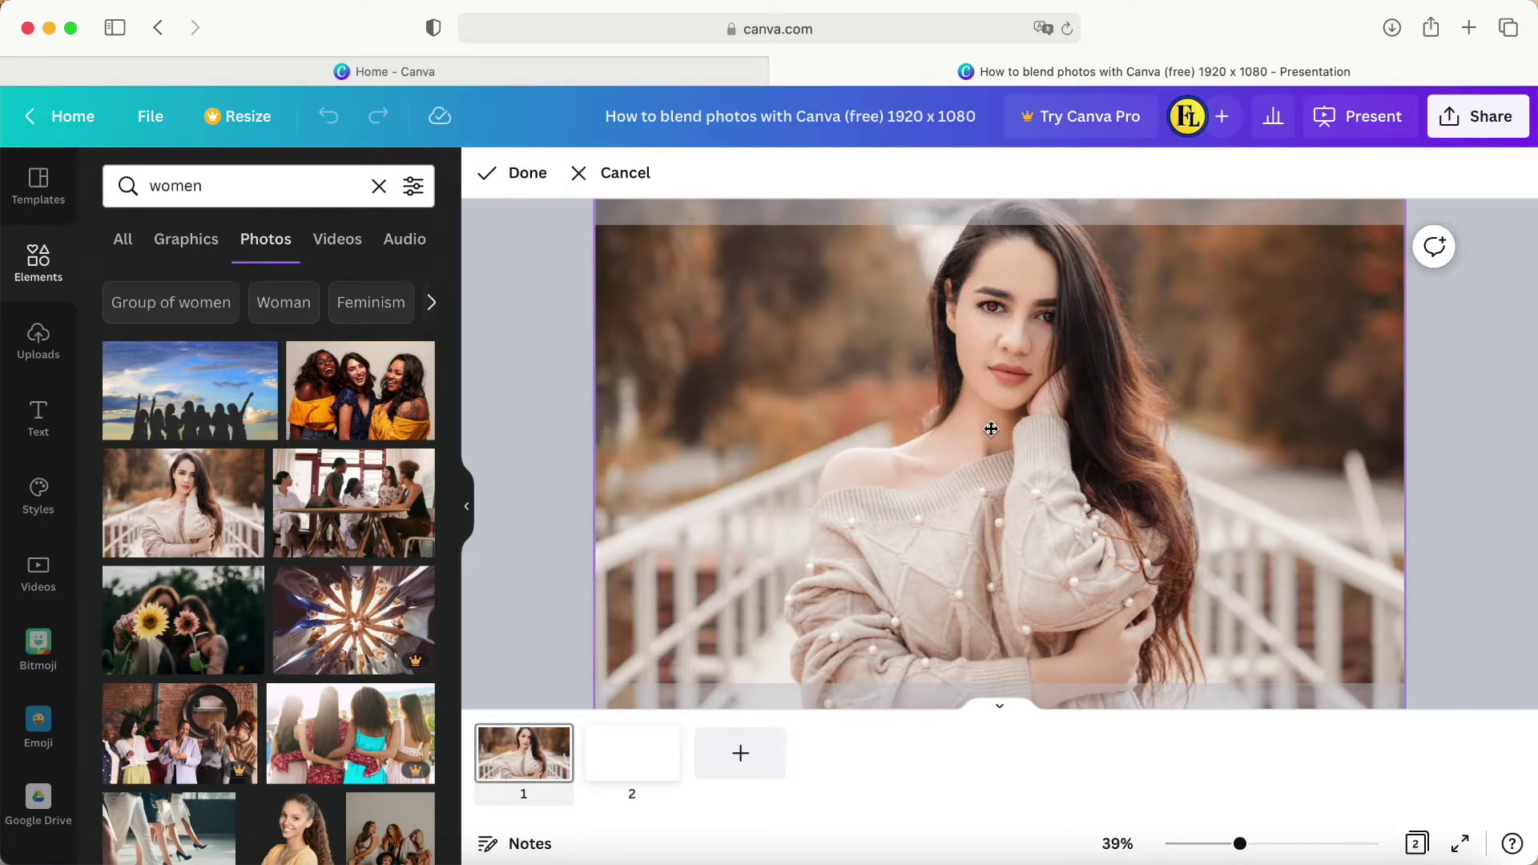
drag(971, 450, 981, 500)
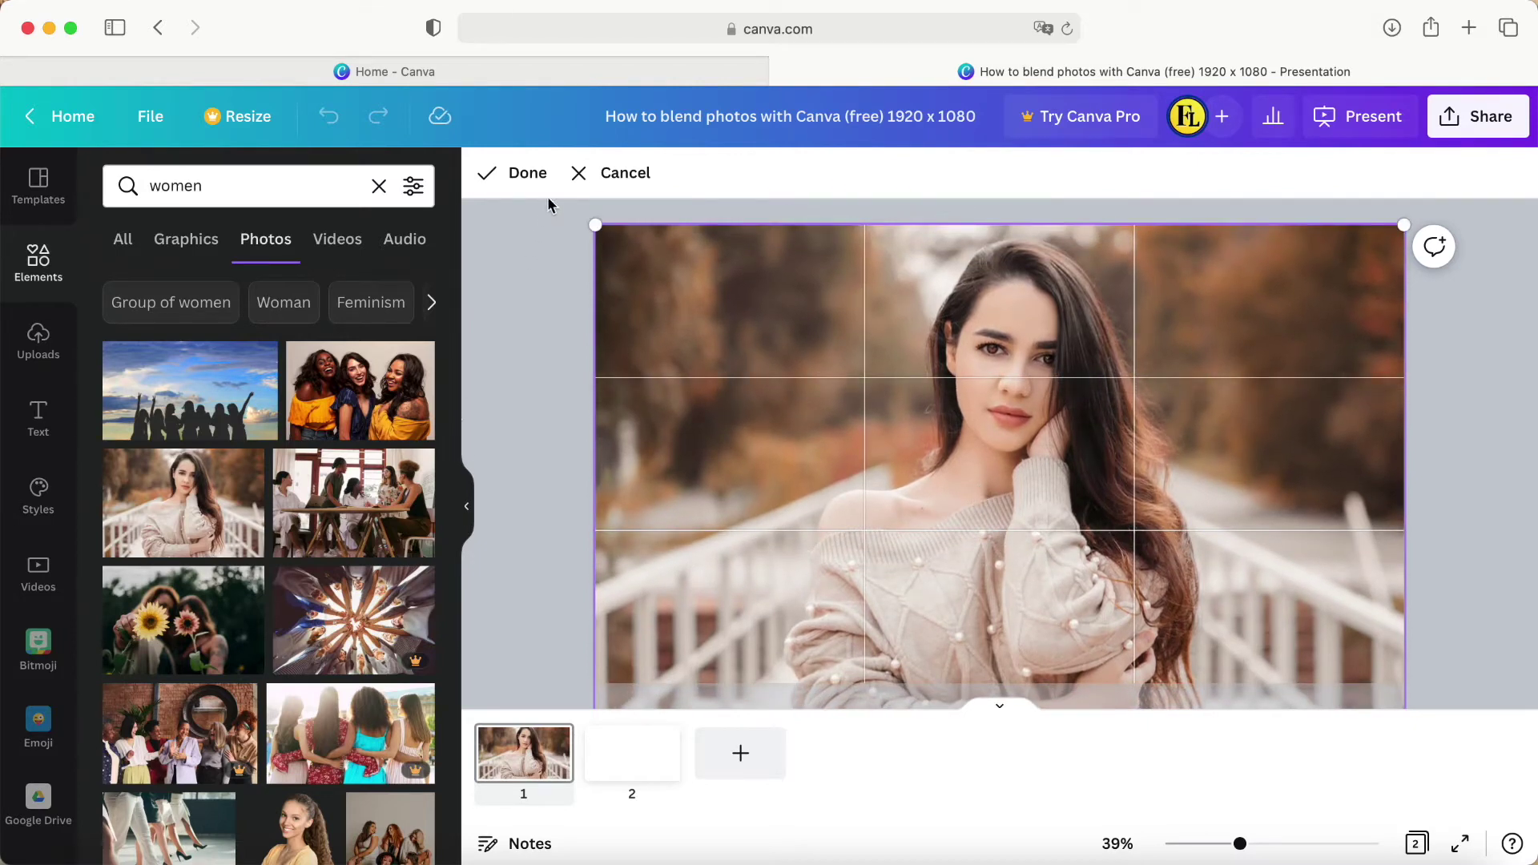
click(516, 182)
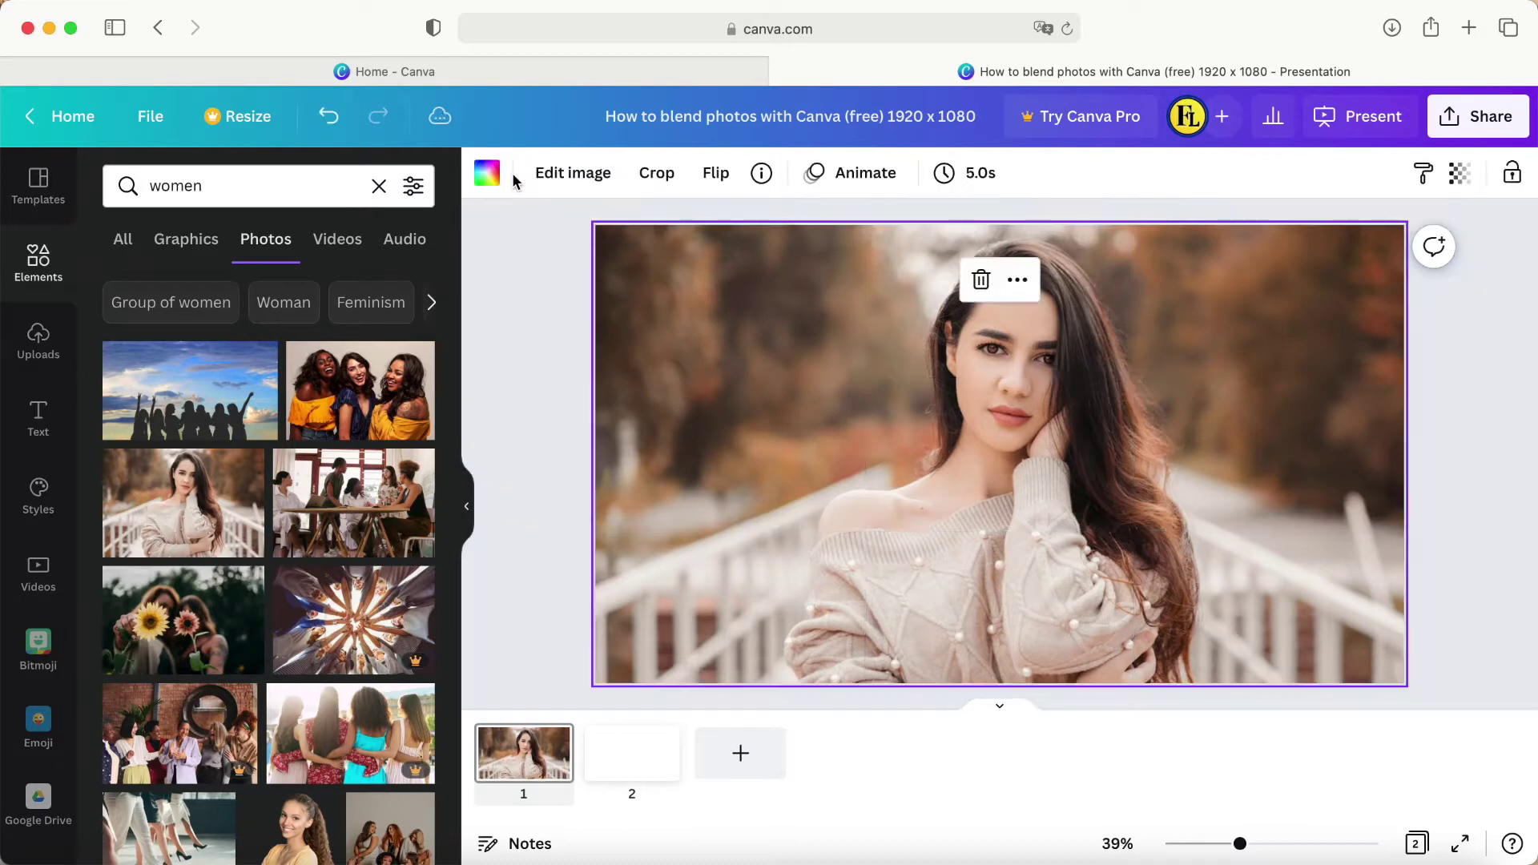
click(525, 376)
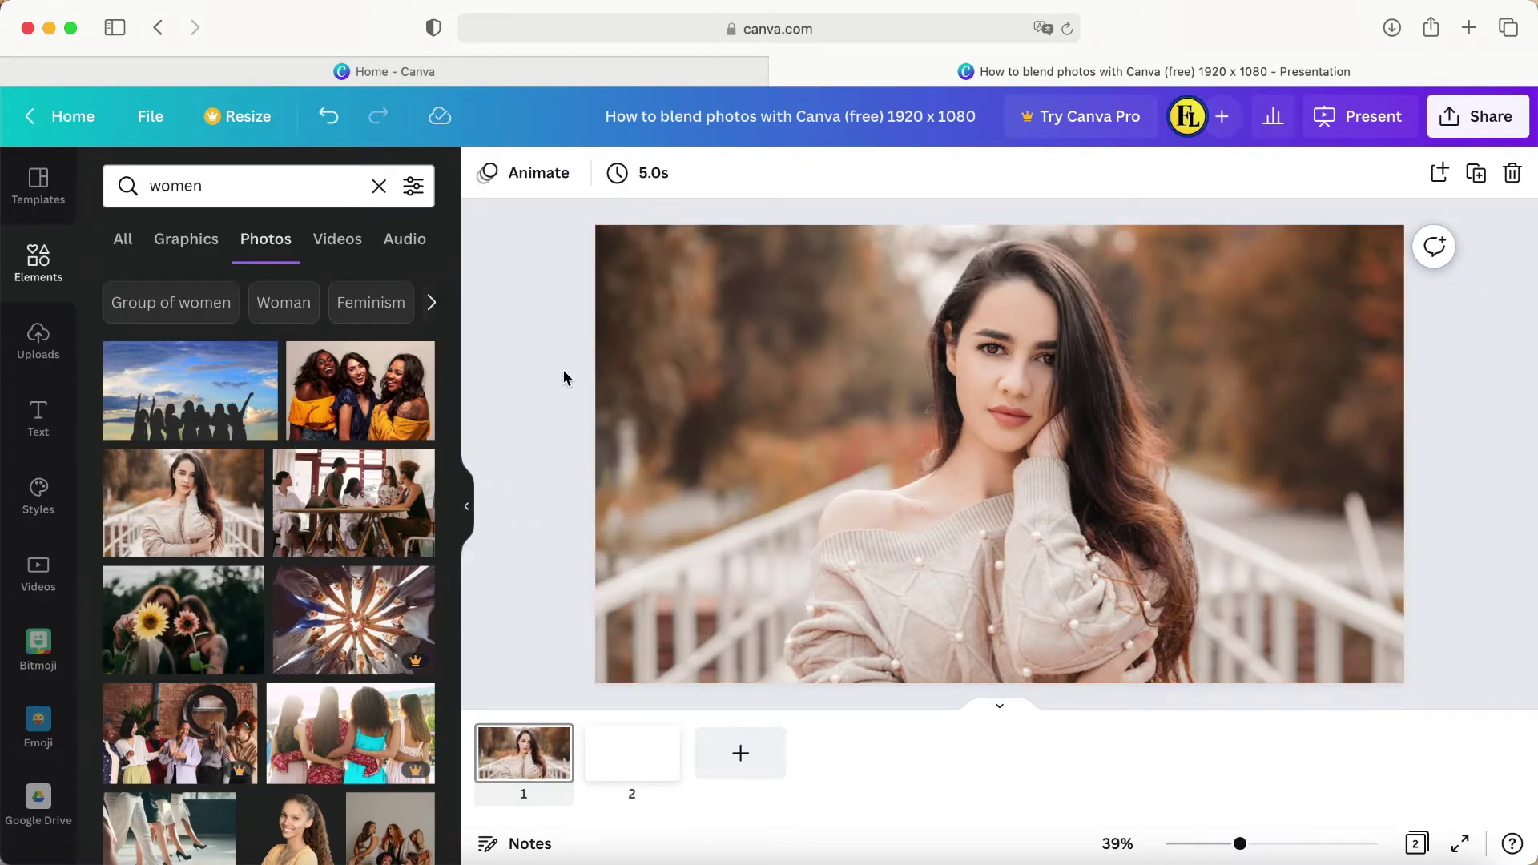
click(753, 405)
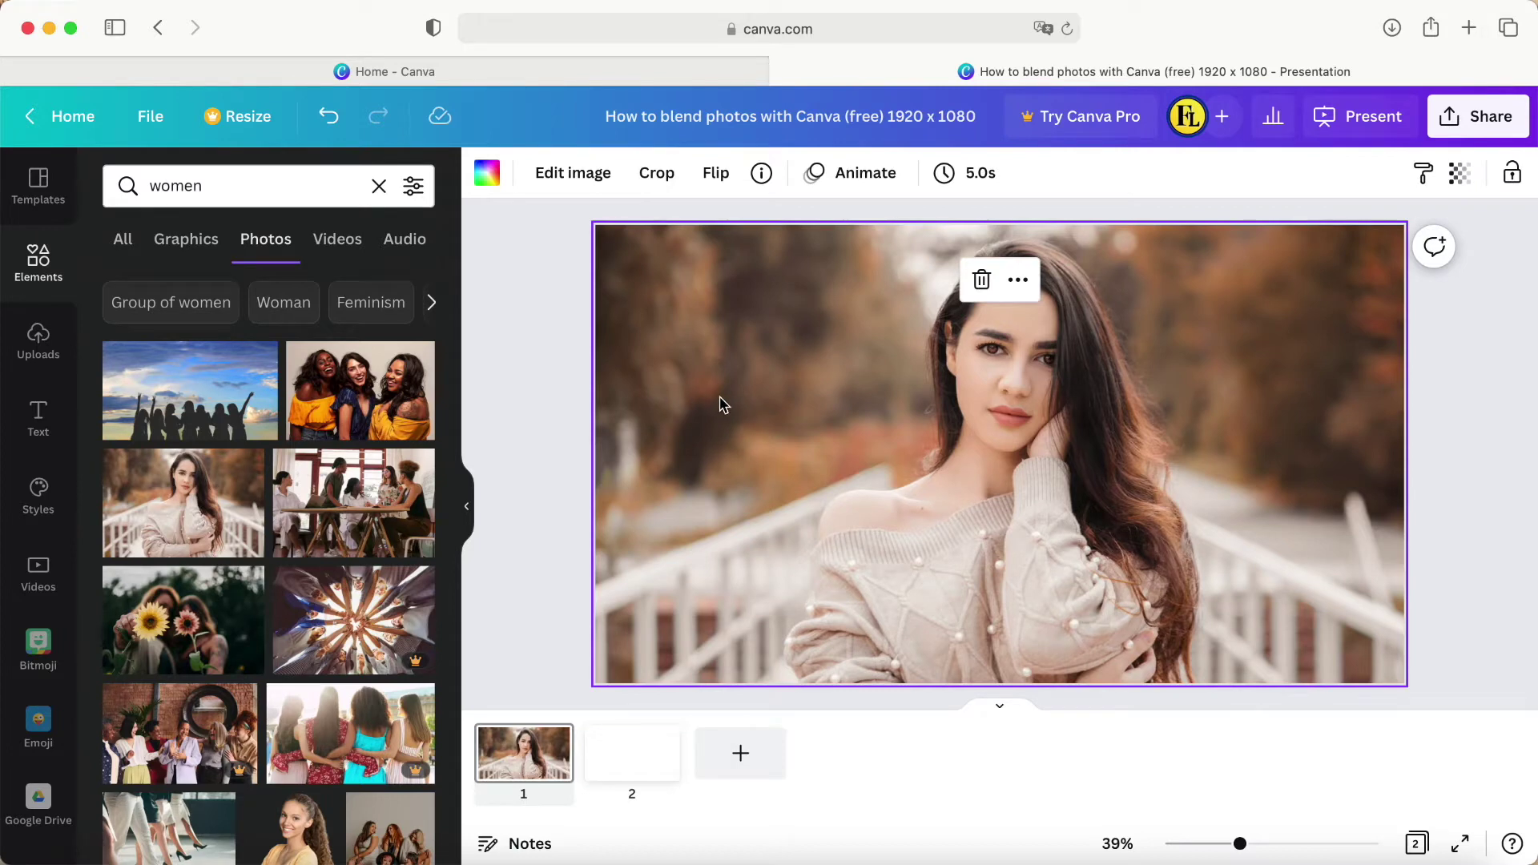
click(563, 179)
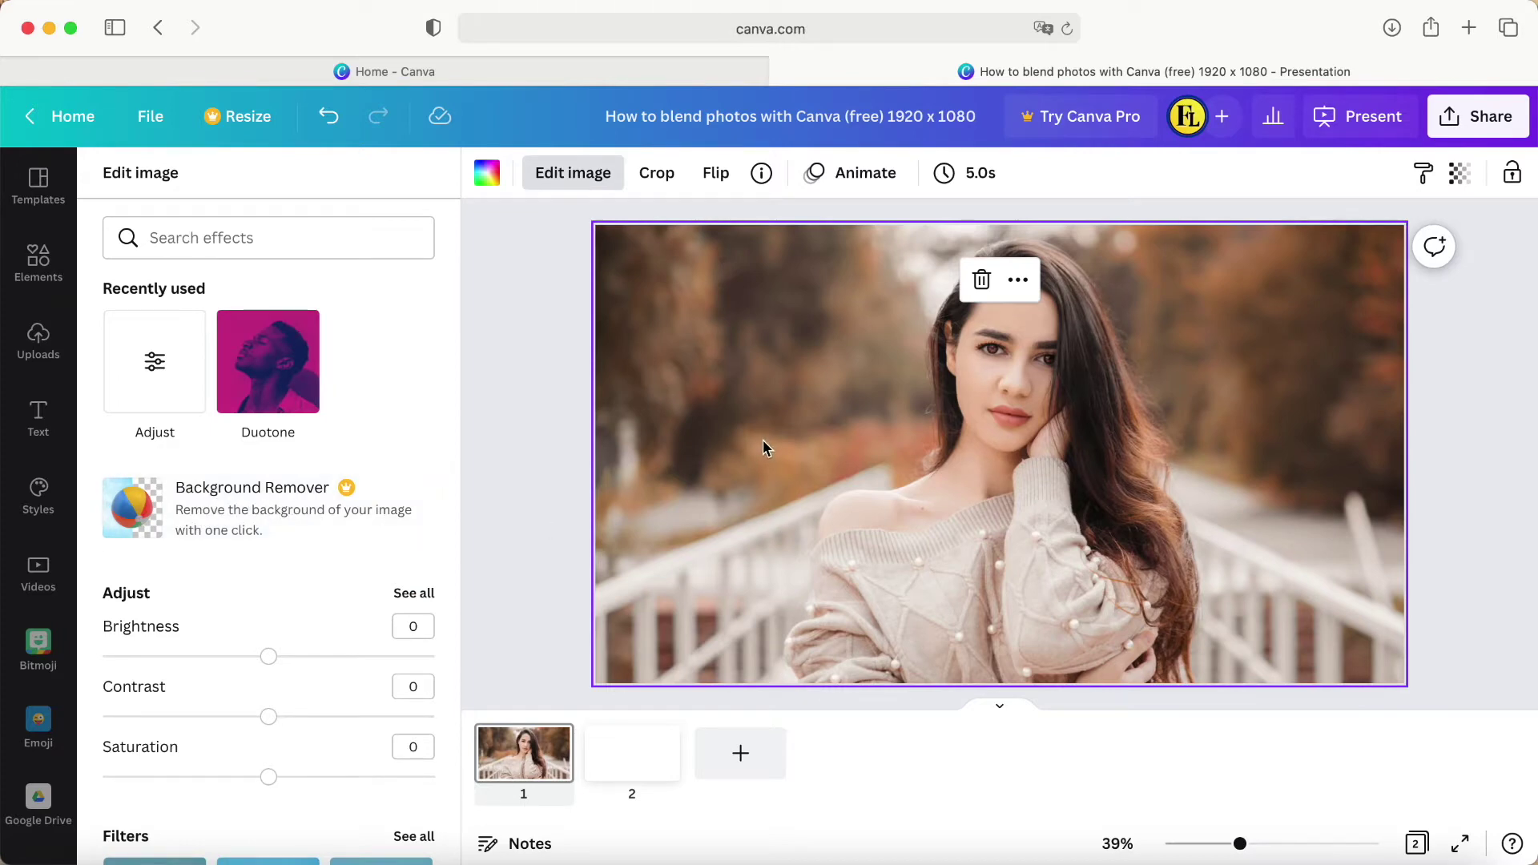
key(Escape)
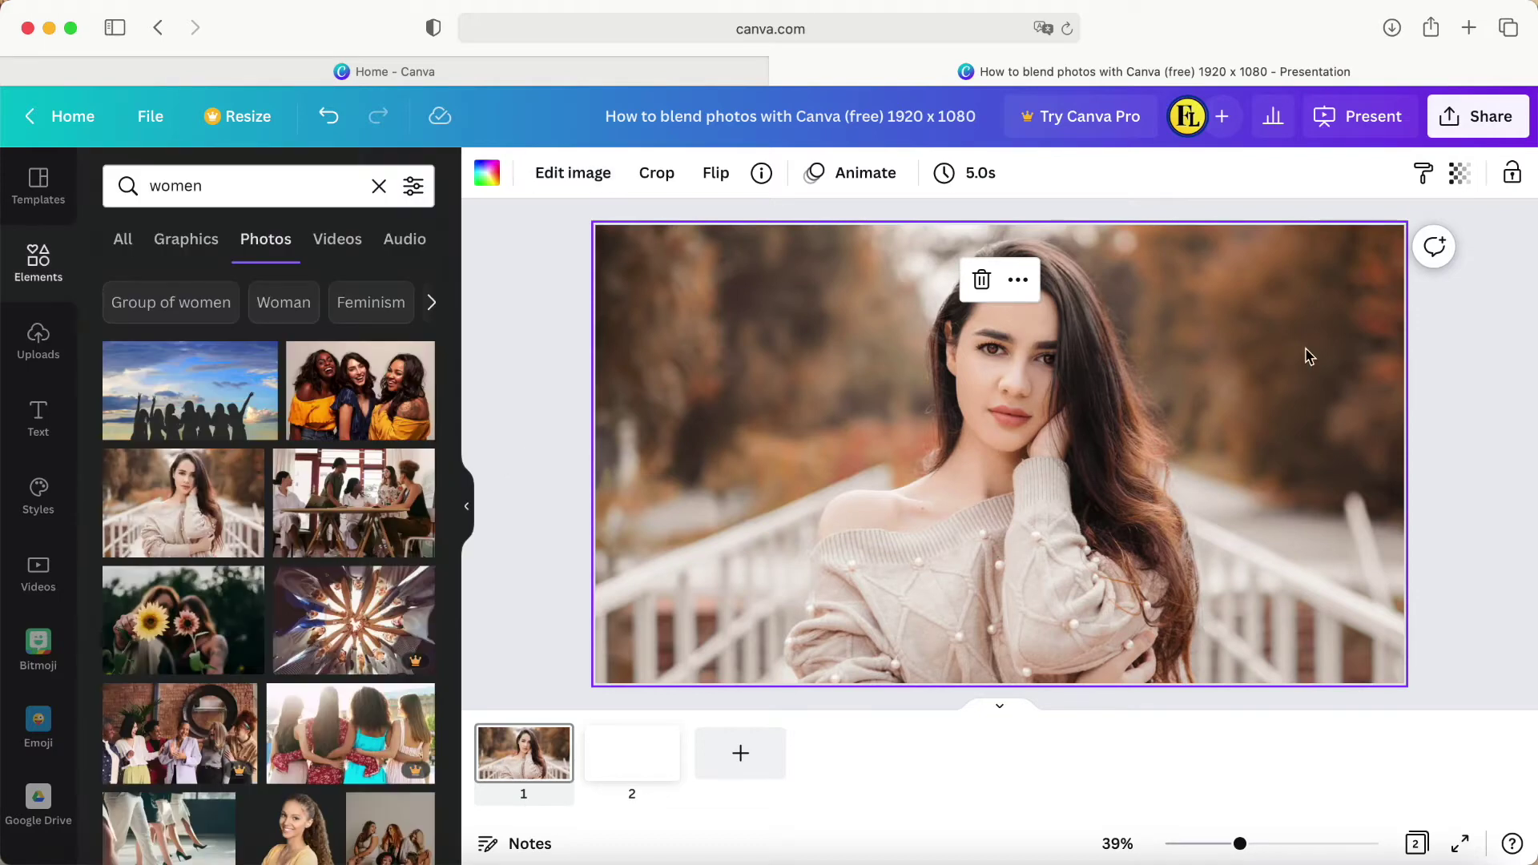
Download only page 1 of the design as a PNG file.
click(1465, 117)
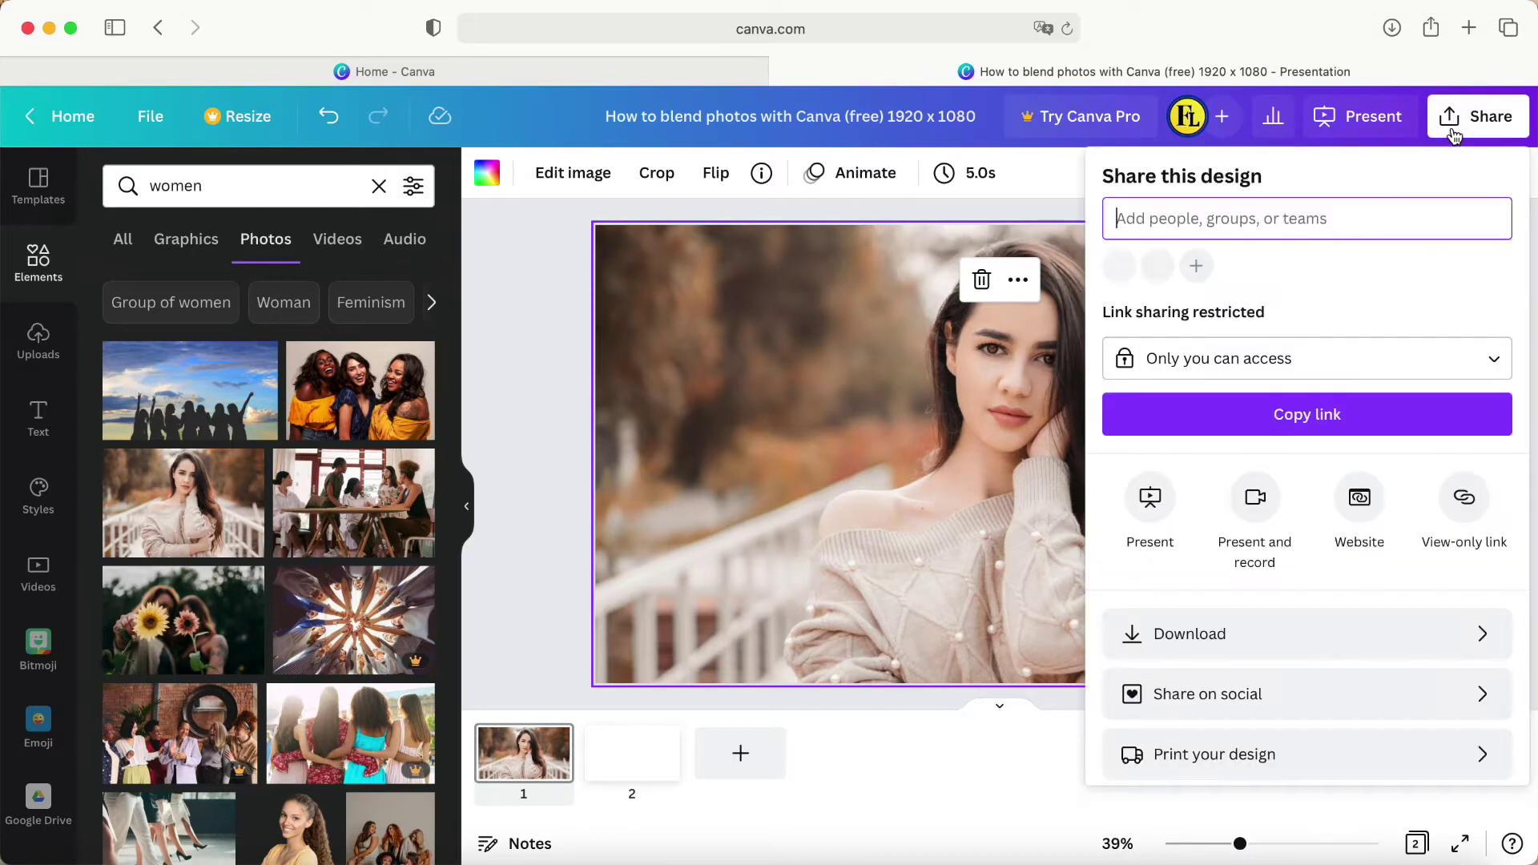
click(1340, 638)
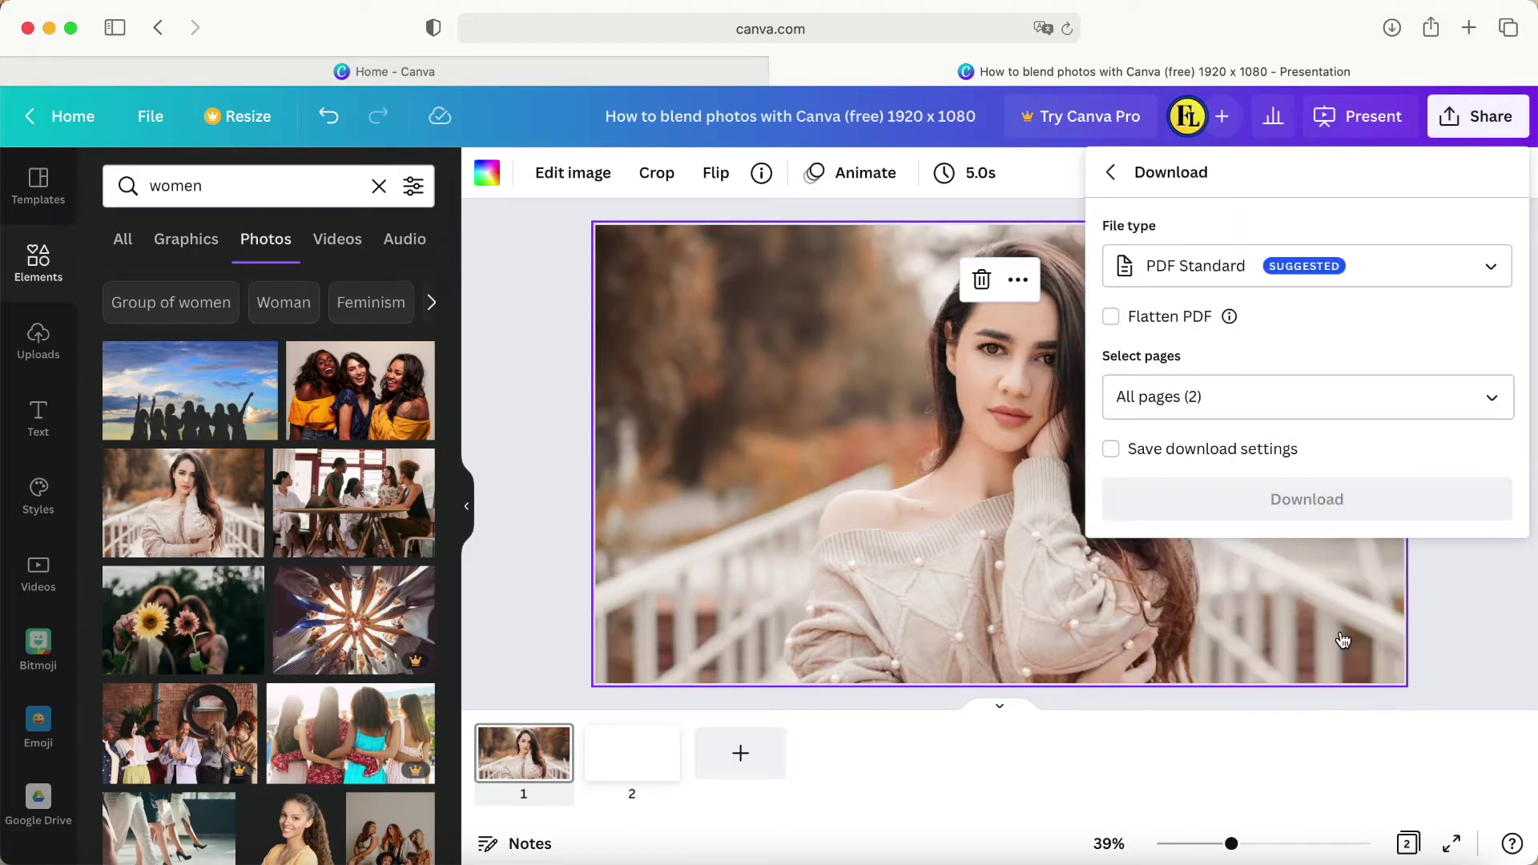
click(1496, 282)
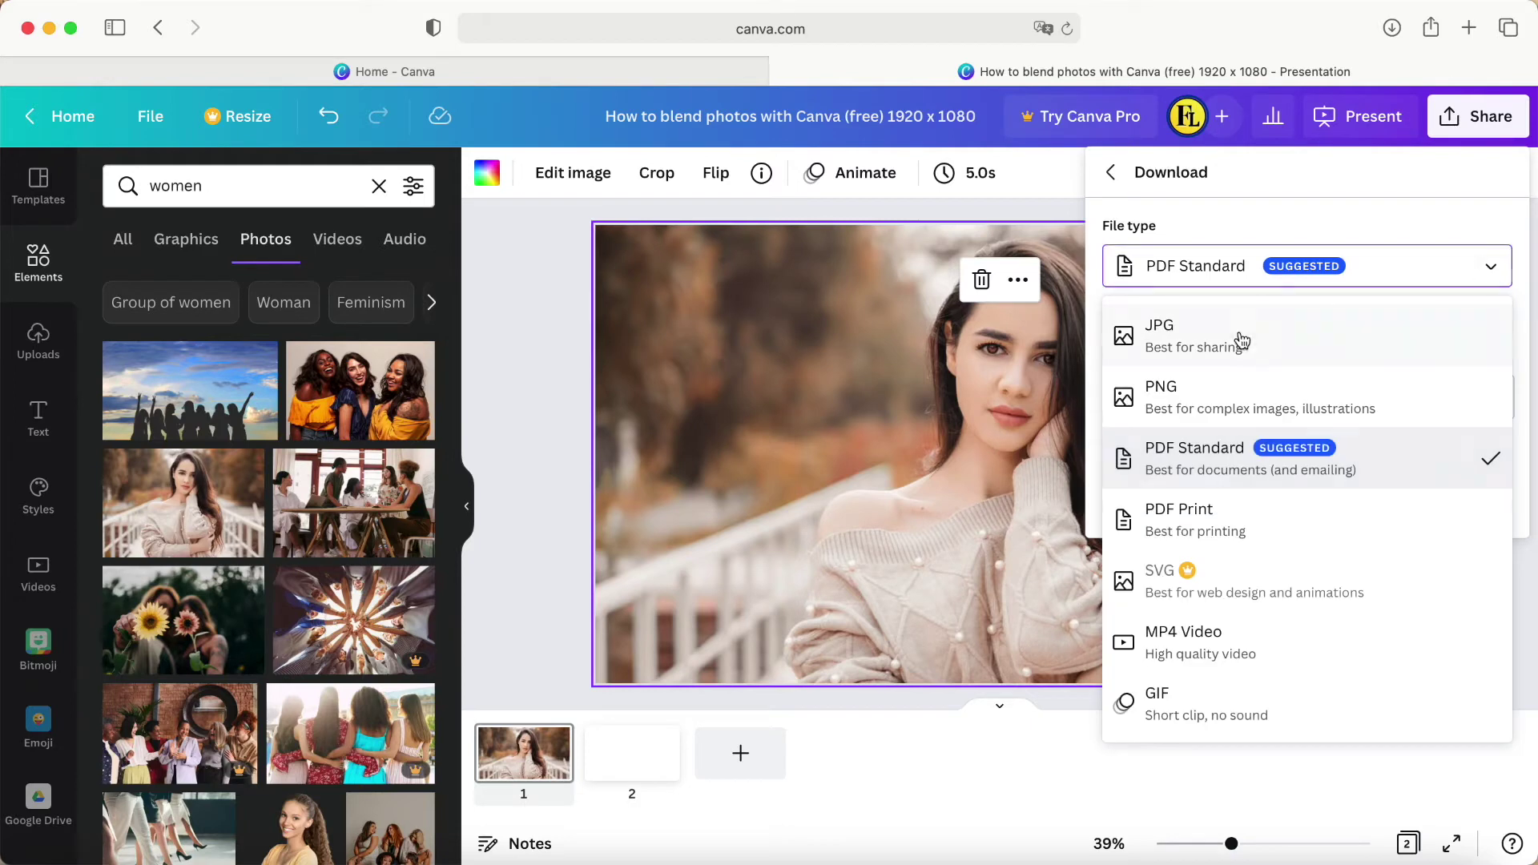
click(1217, 407)
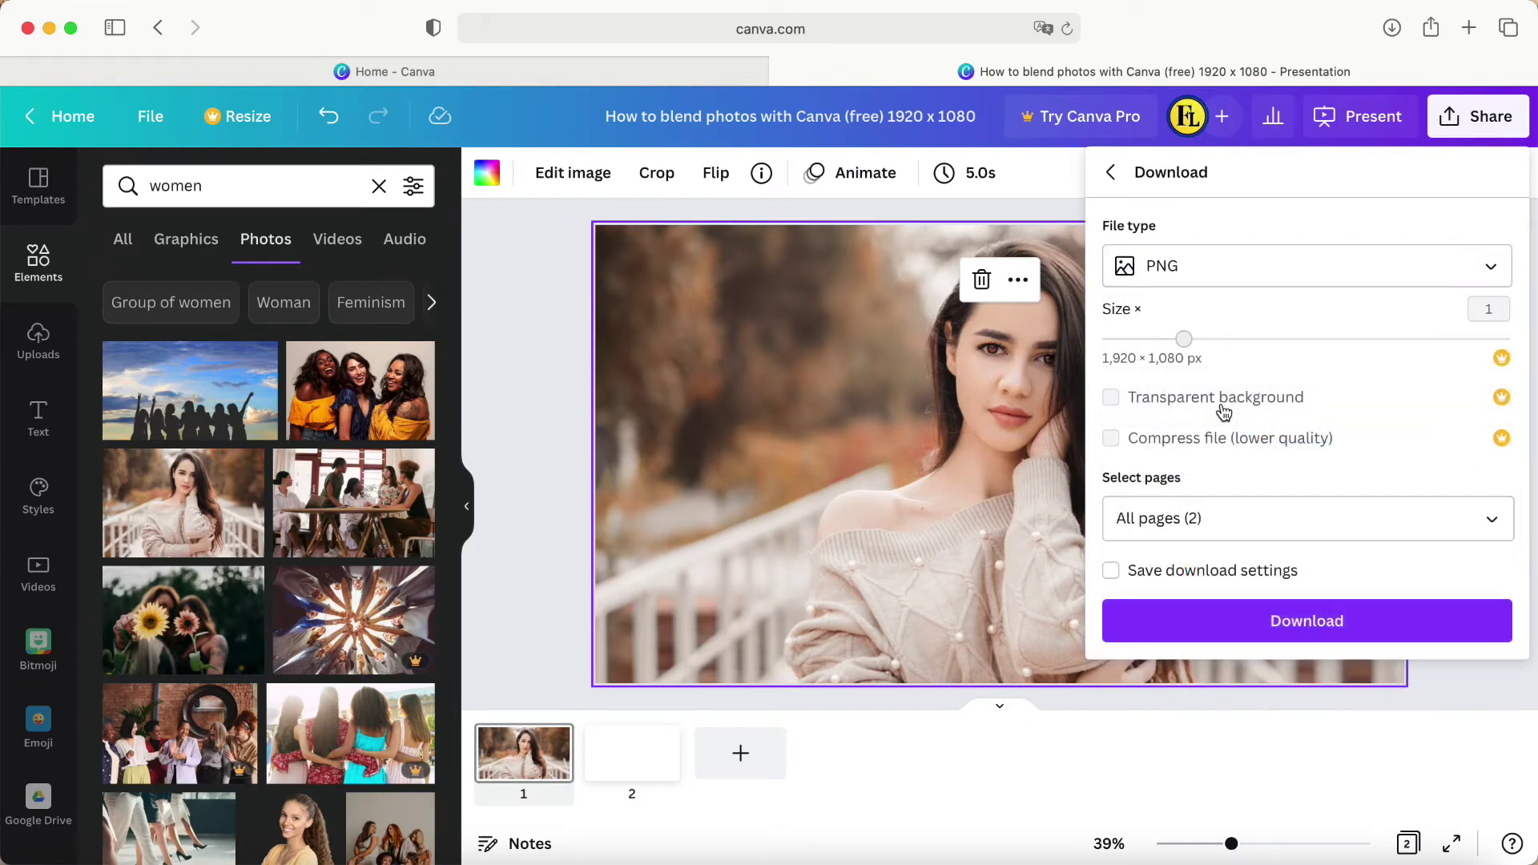
click(1493, 528)
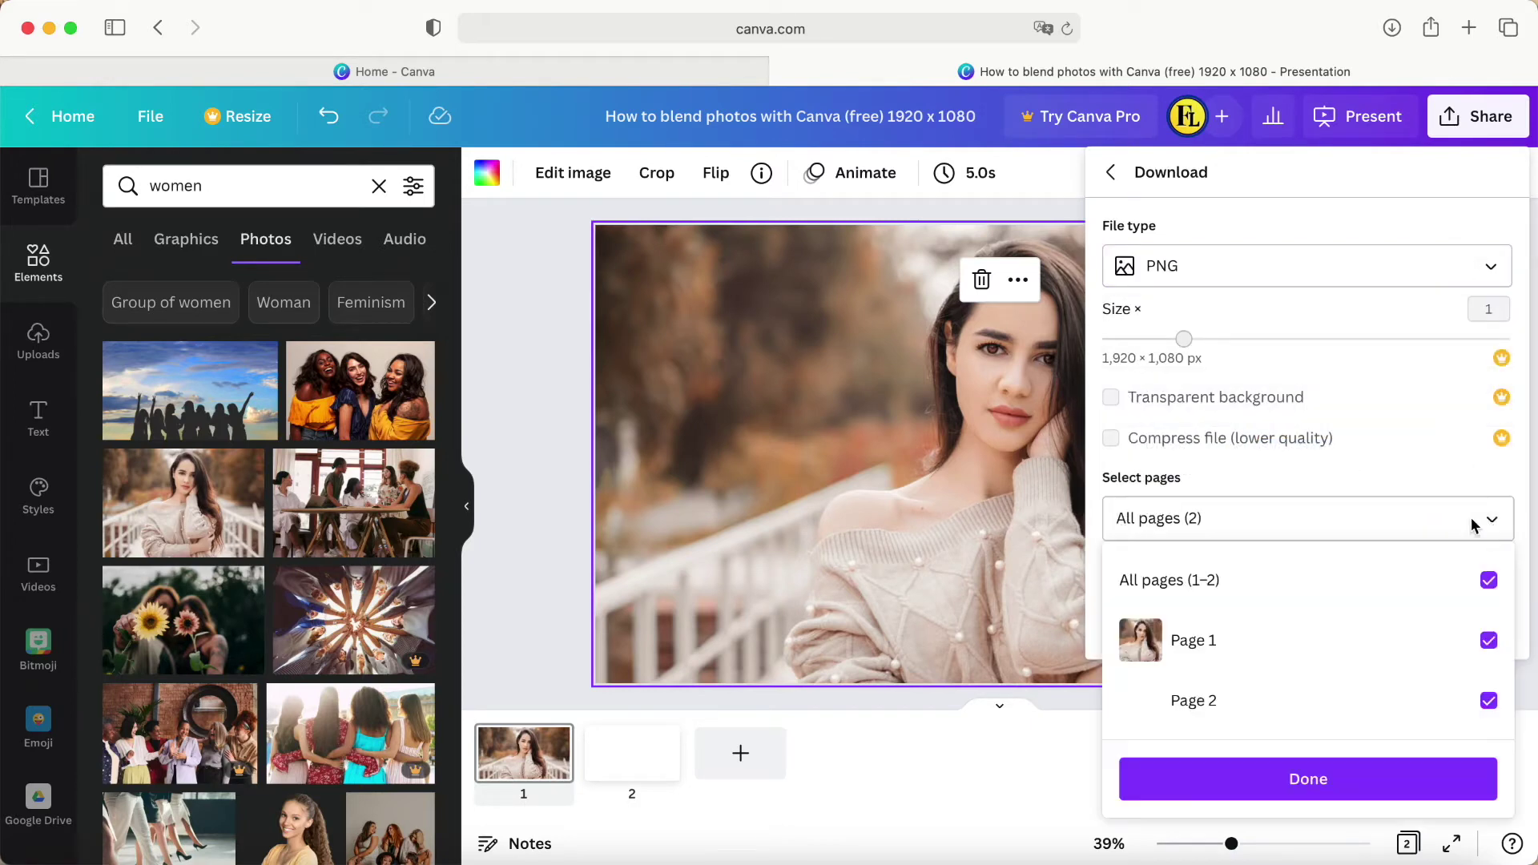
click(1488, 583)
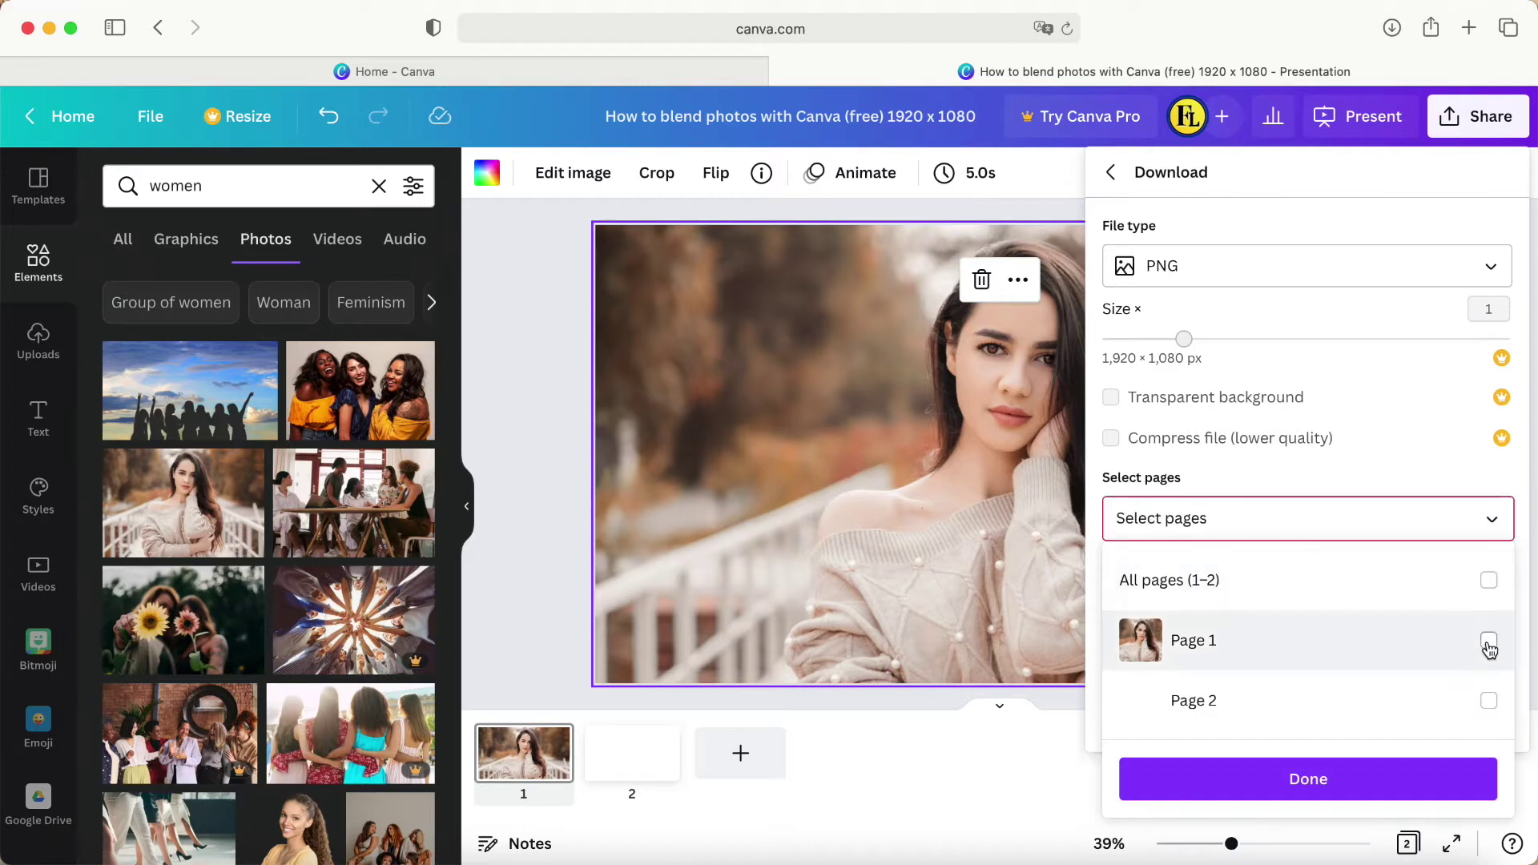
click(1489, 639)
click(1286, 779)
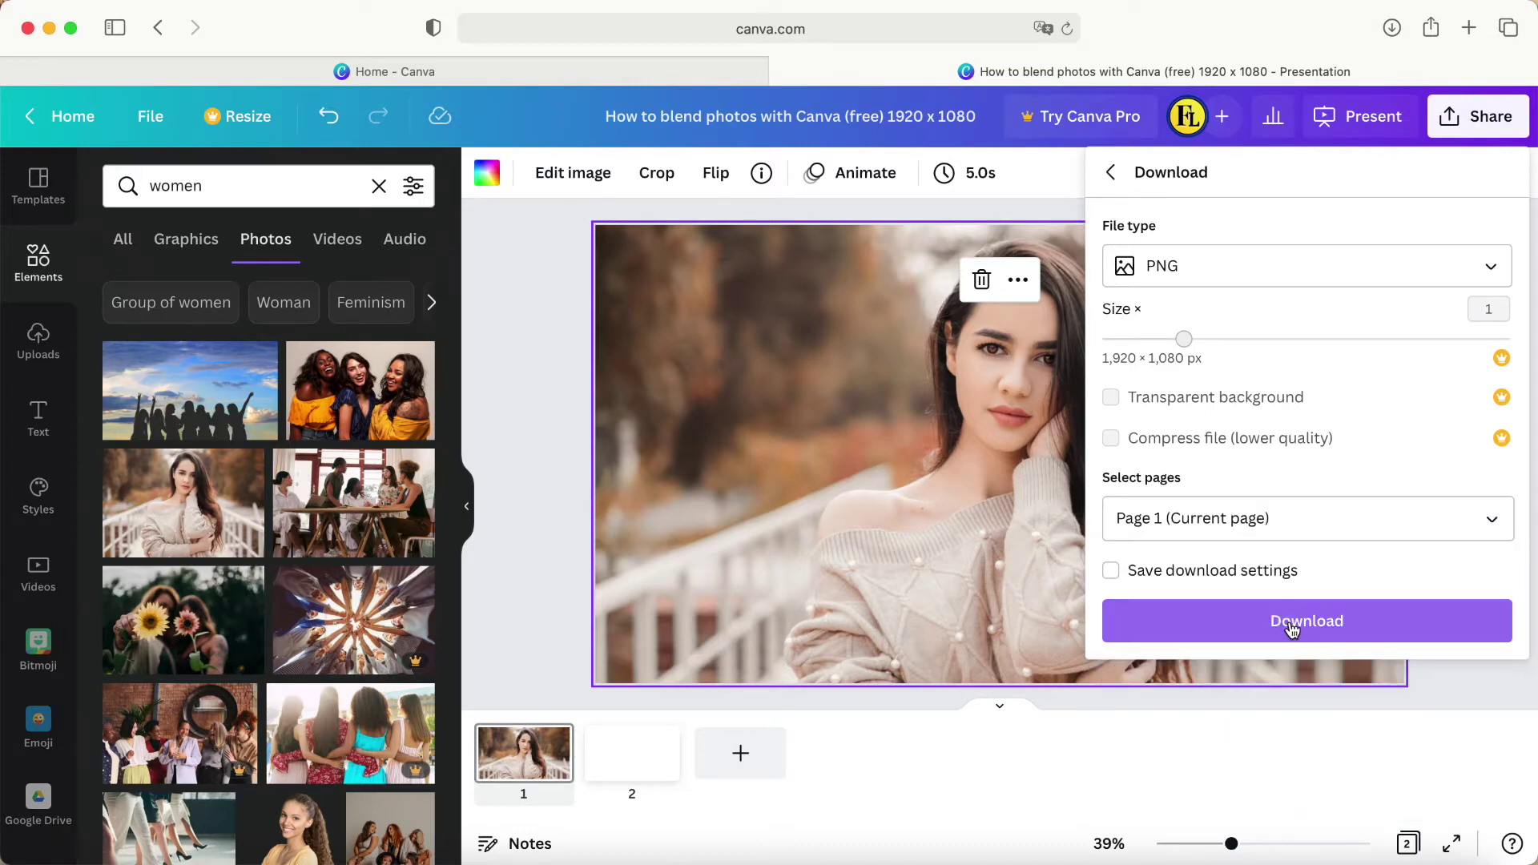
click(1284, 621)
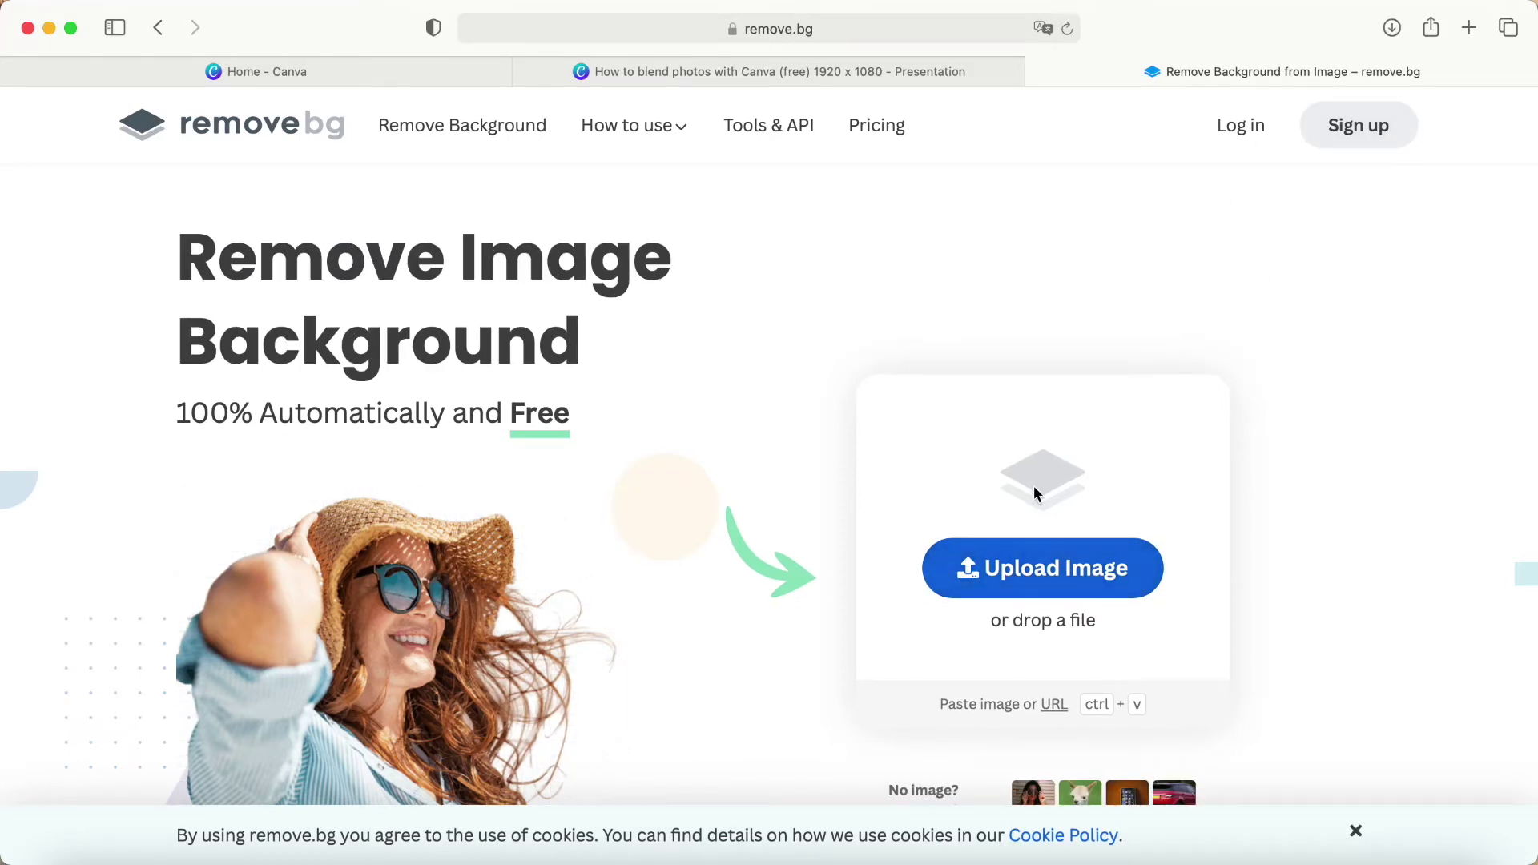
Upload the exported 1920×1080 portrait PNG to remove.bg and download the background-free cutout.
click(1033, 575)
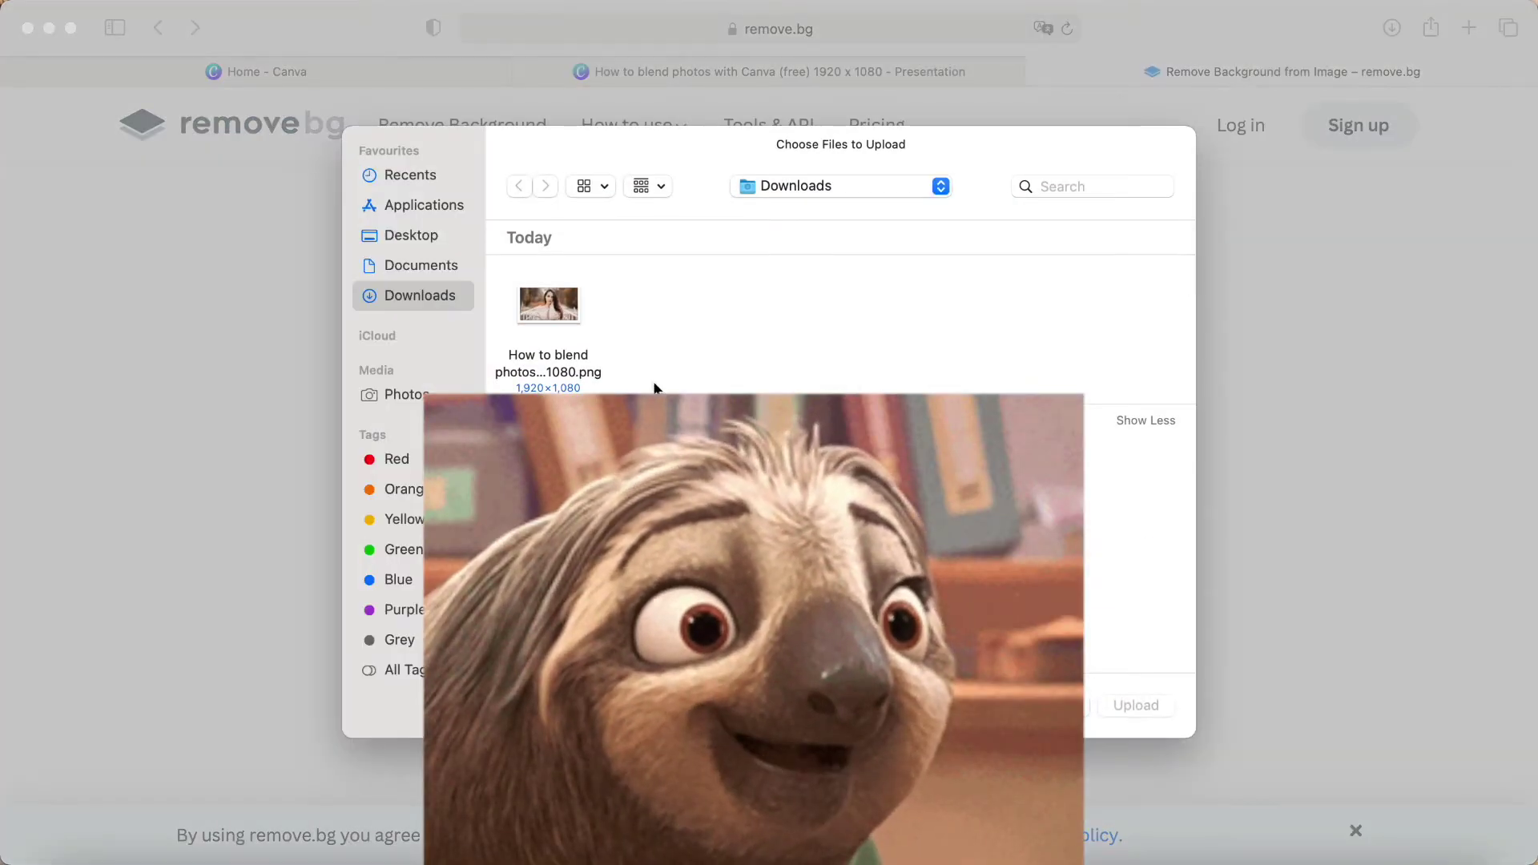
click(545, 317)
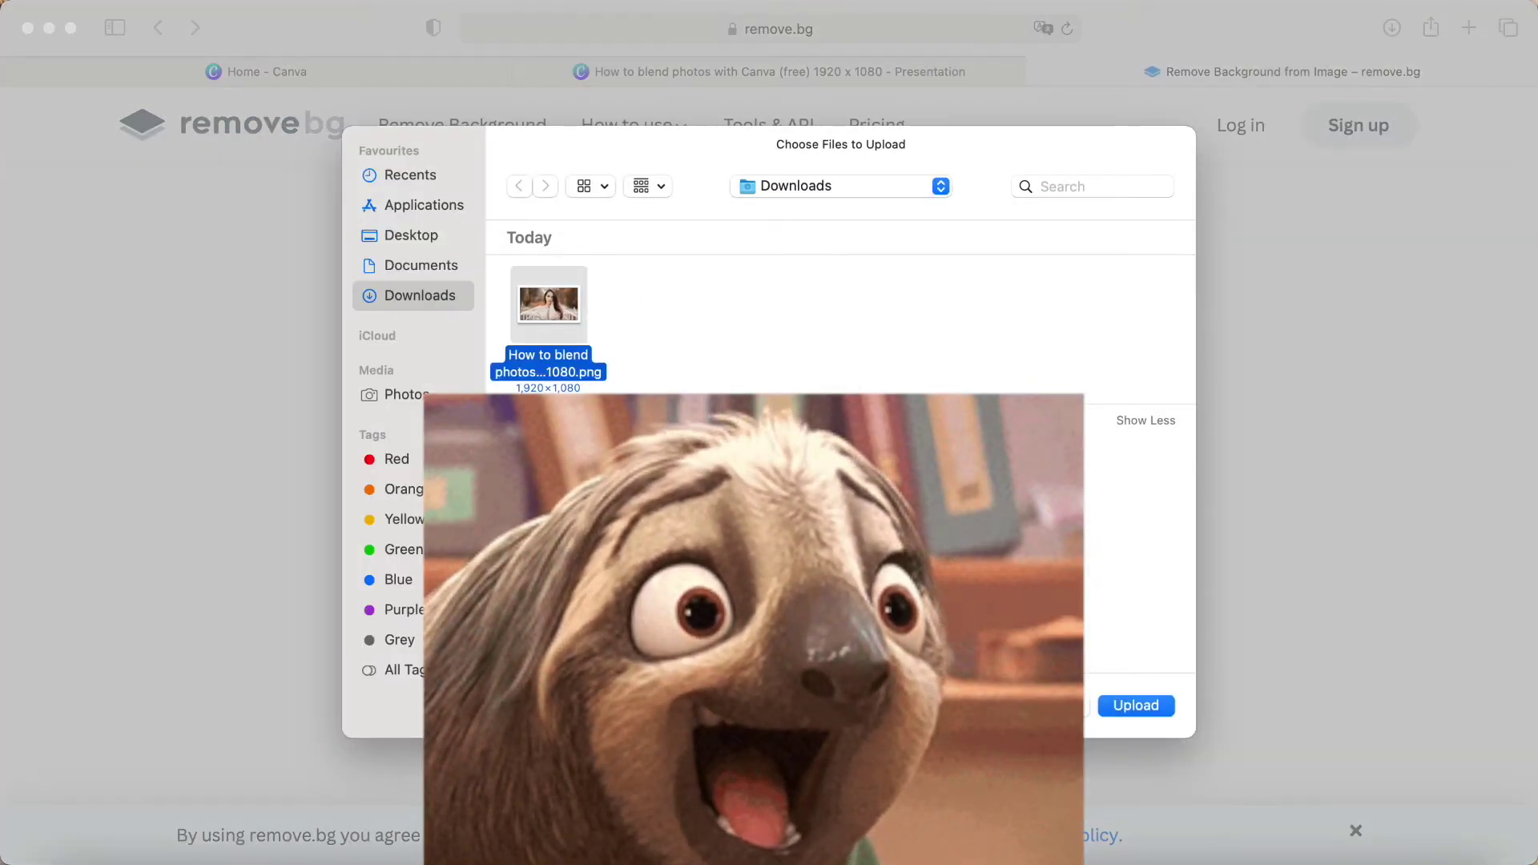
click(1137, 709)
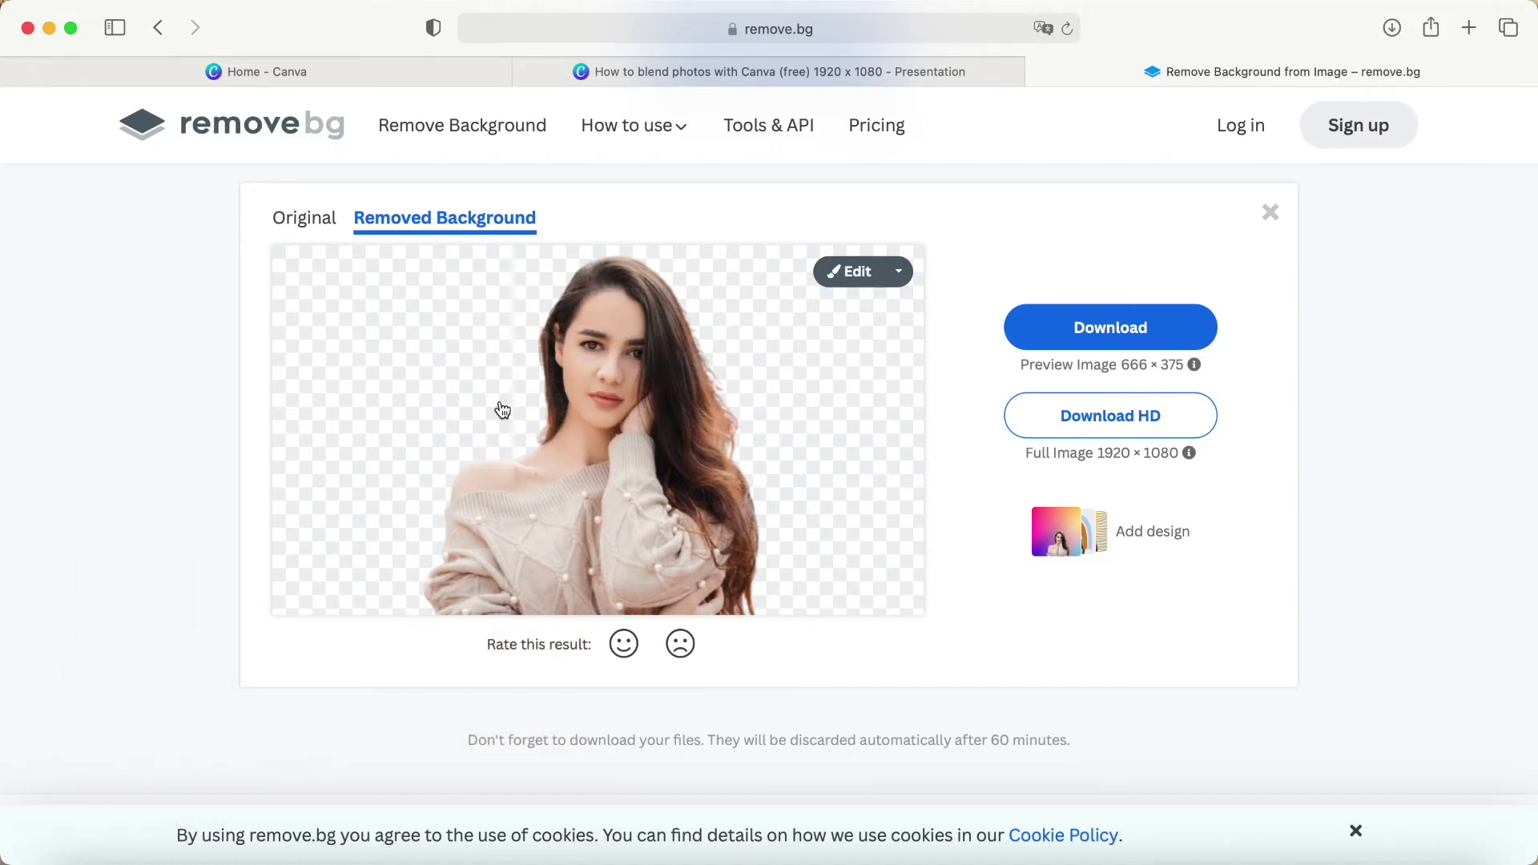
click(1101, 330)
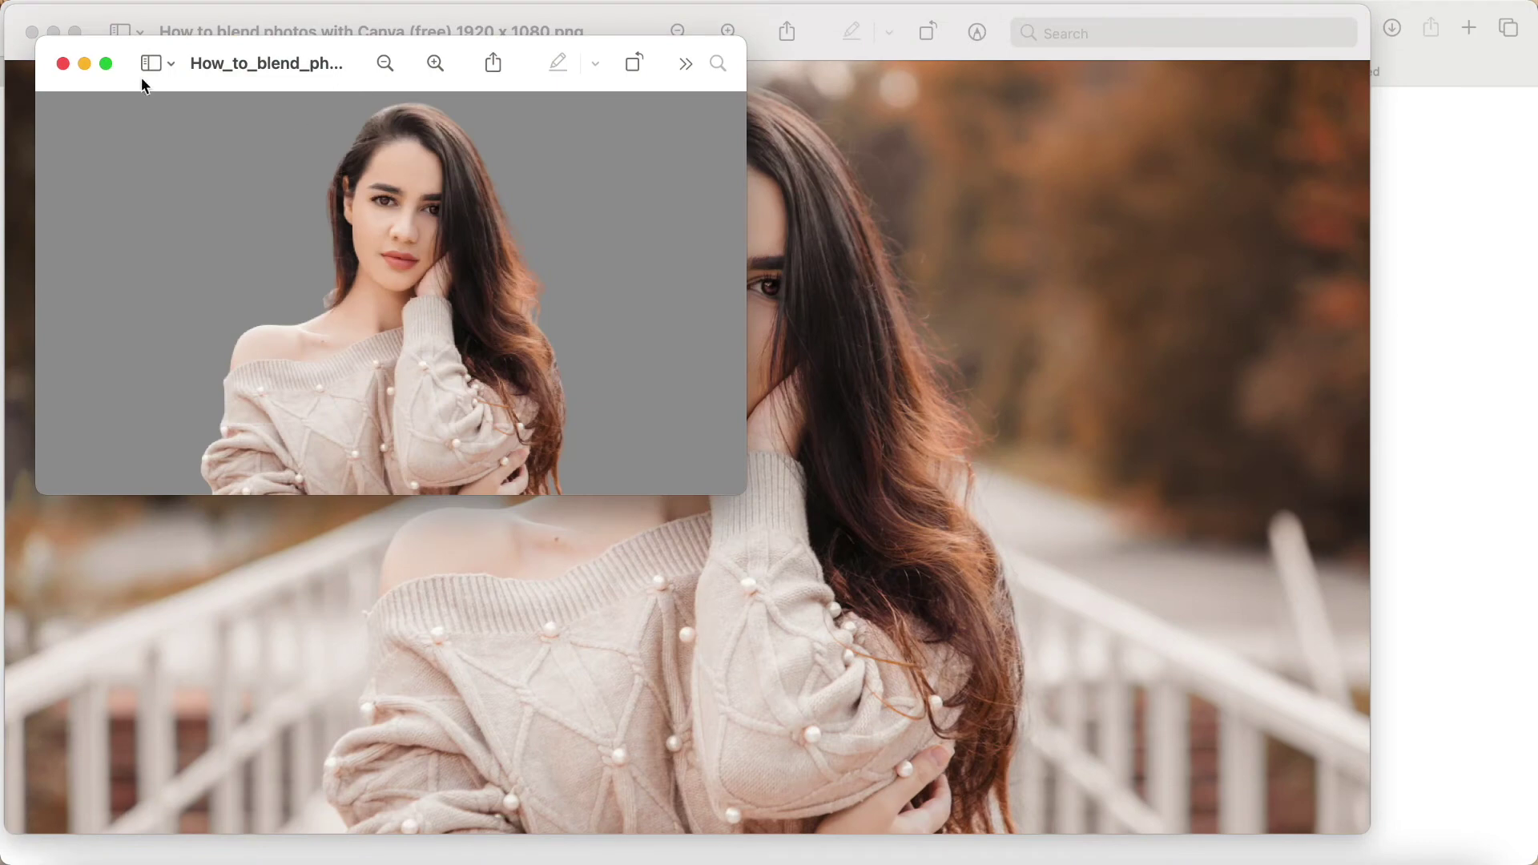
Close both Preview windows and return to the Canva blend-photos presentation.
click(63, 64)
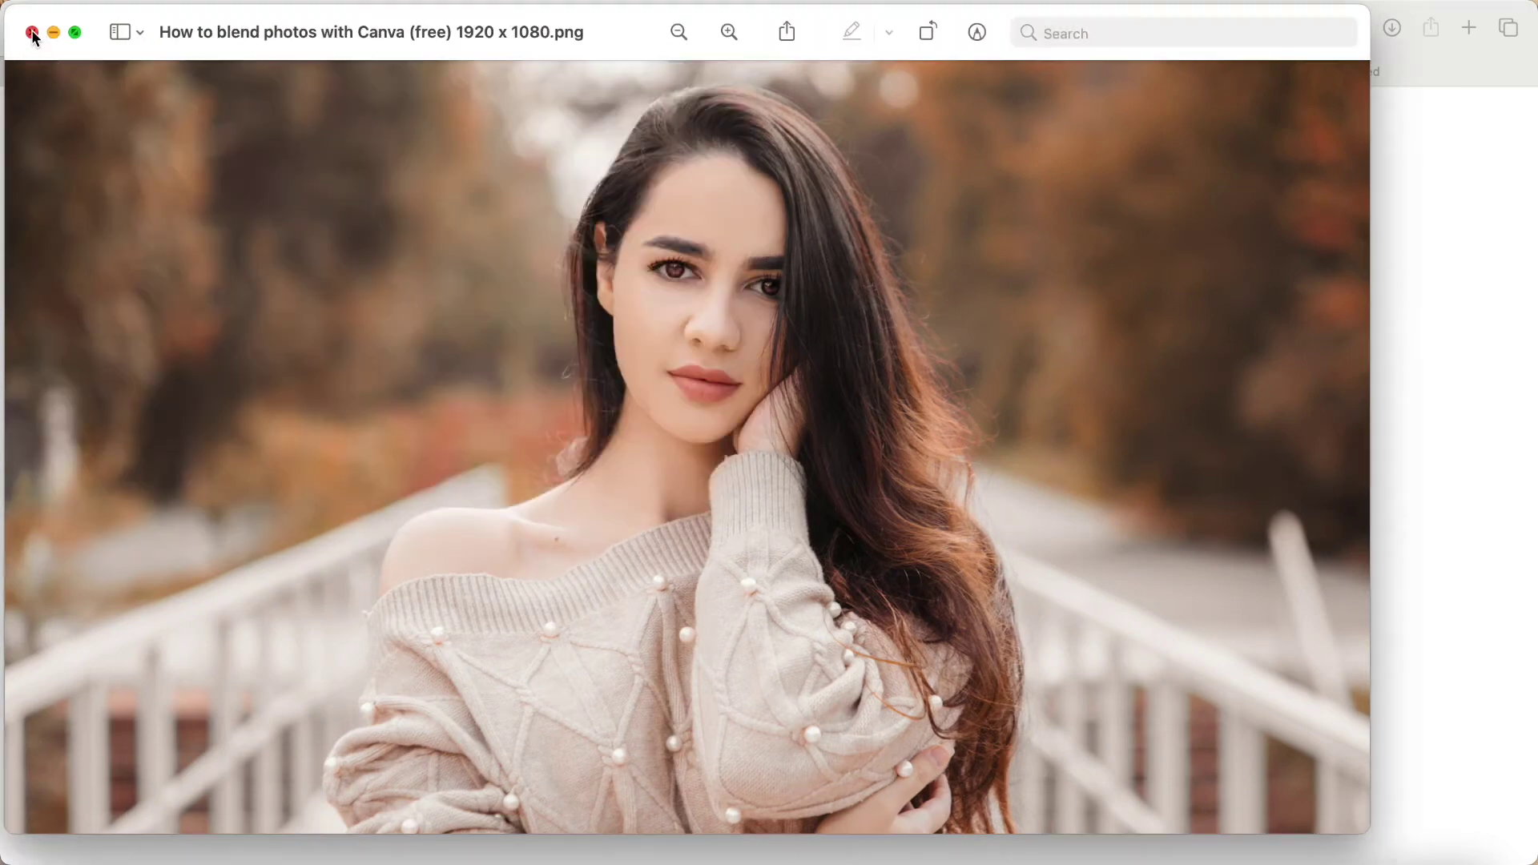
click(32, 32)
click(631, 71)
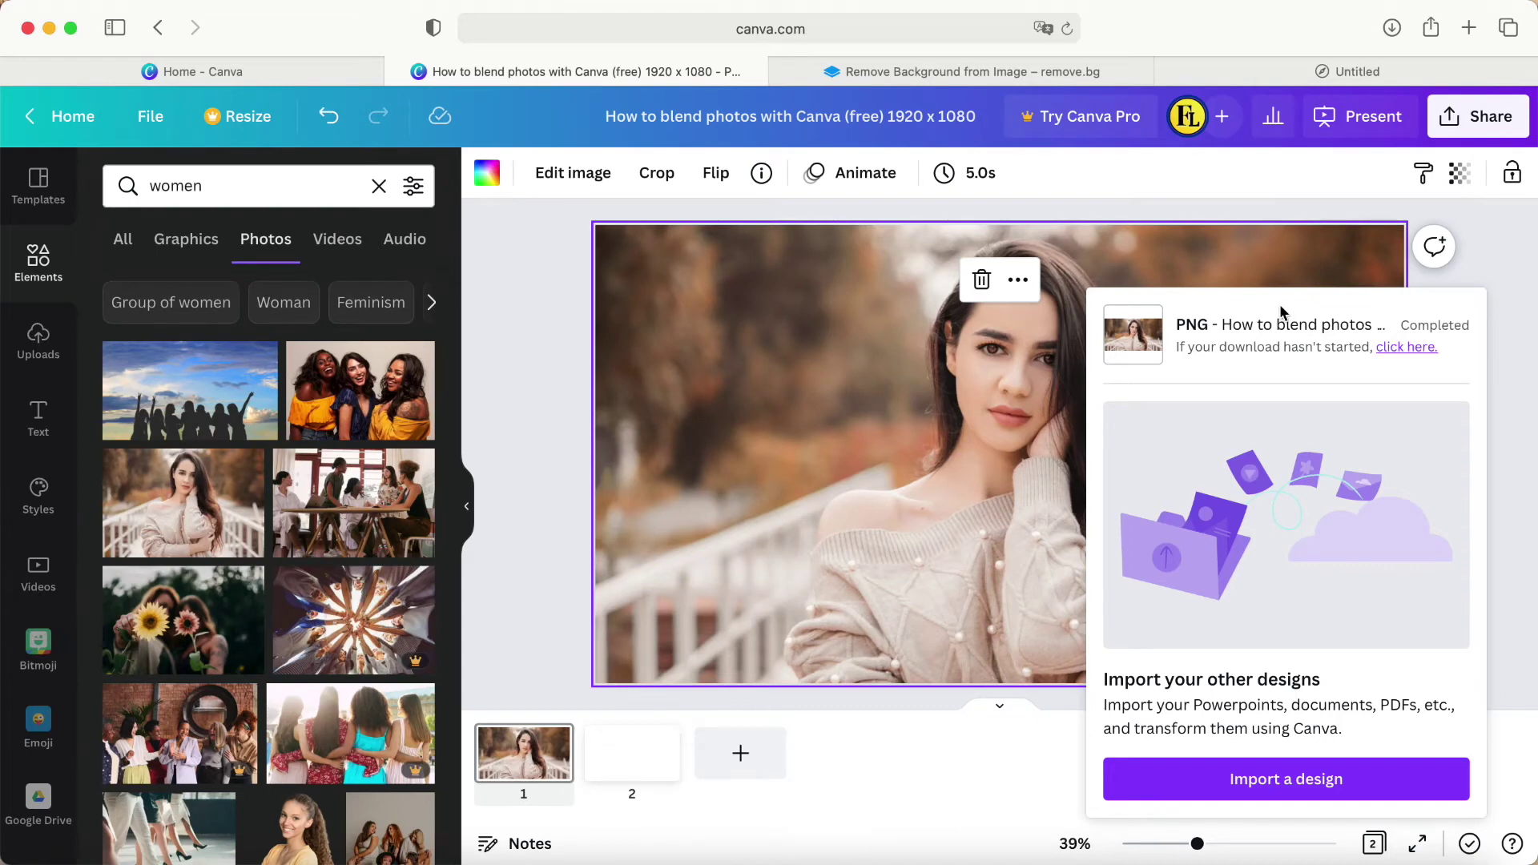
click(531, 549)
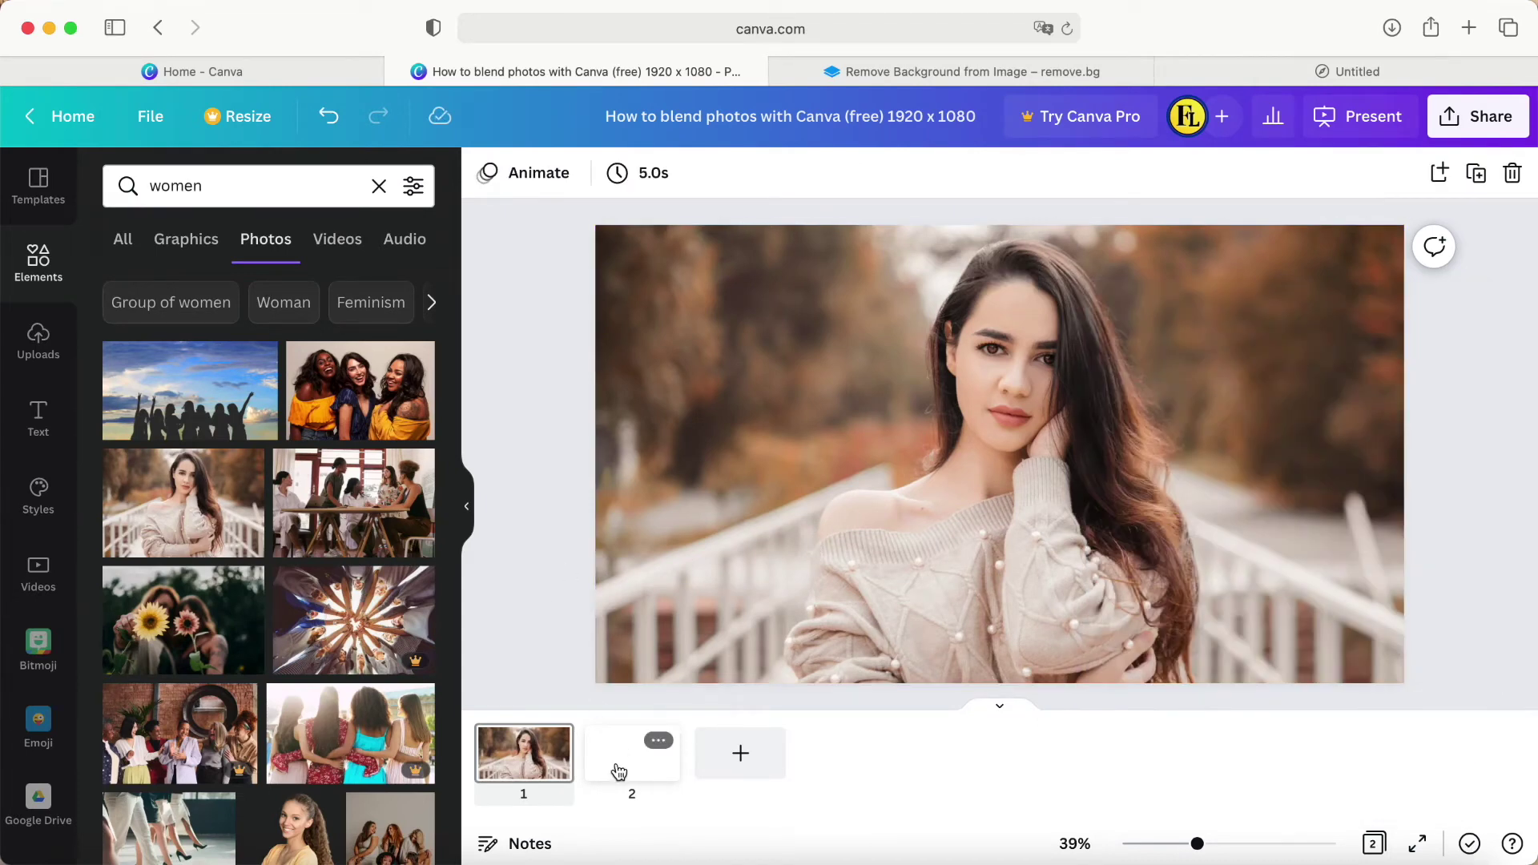
Upload the background-free cutout PNG to Canva and place it on page 2.
click(623, 765)
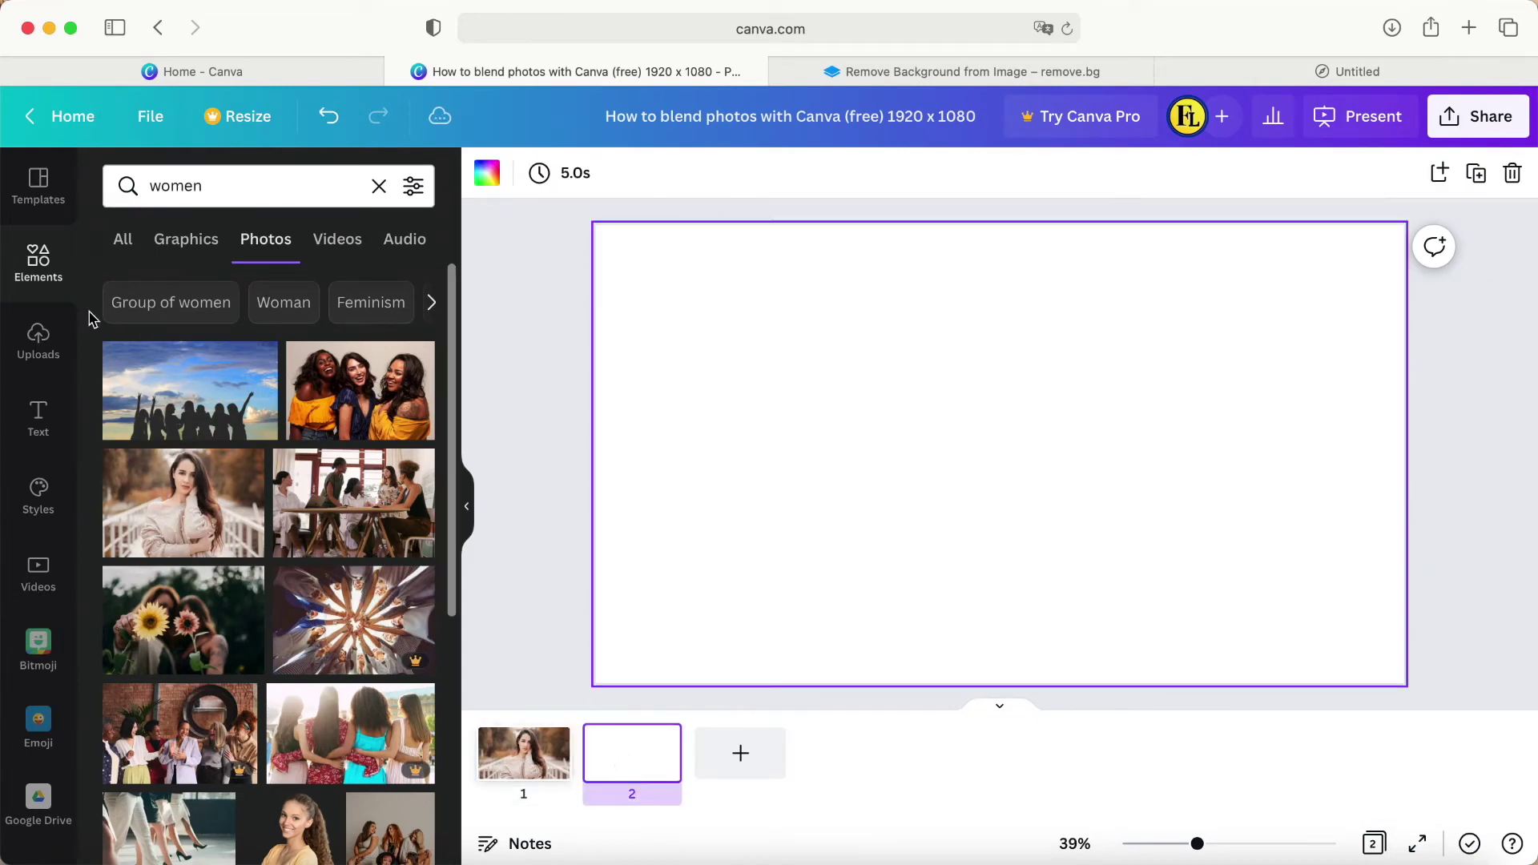
click(39, 340)
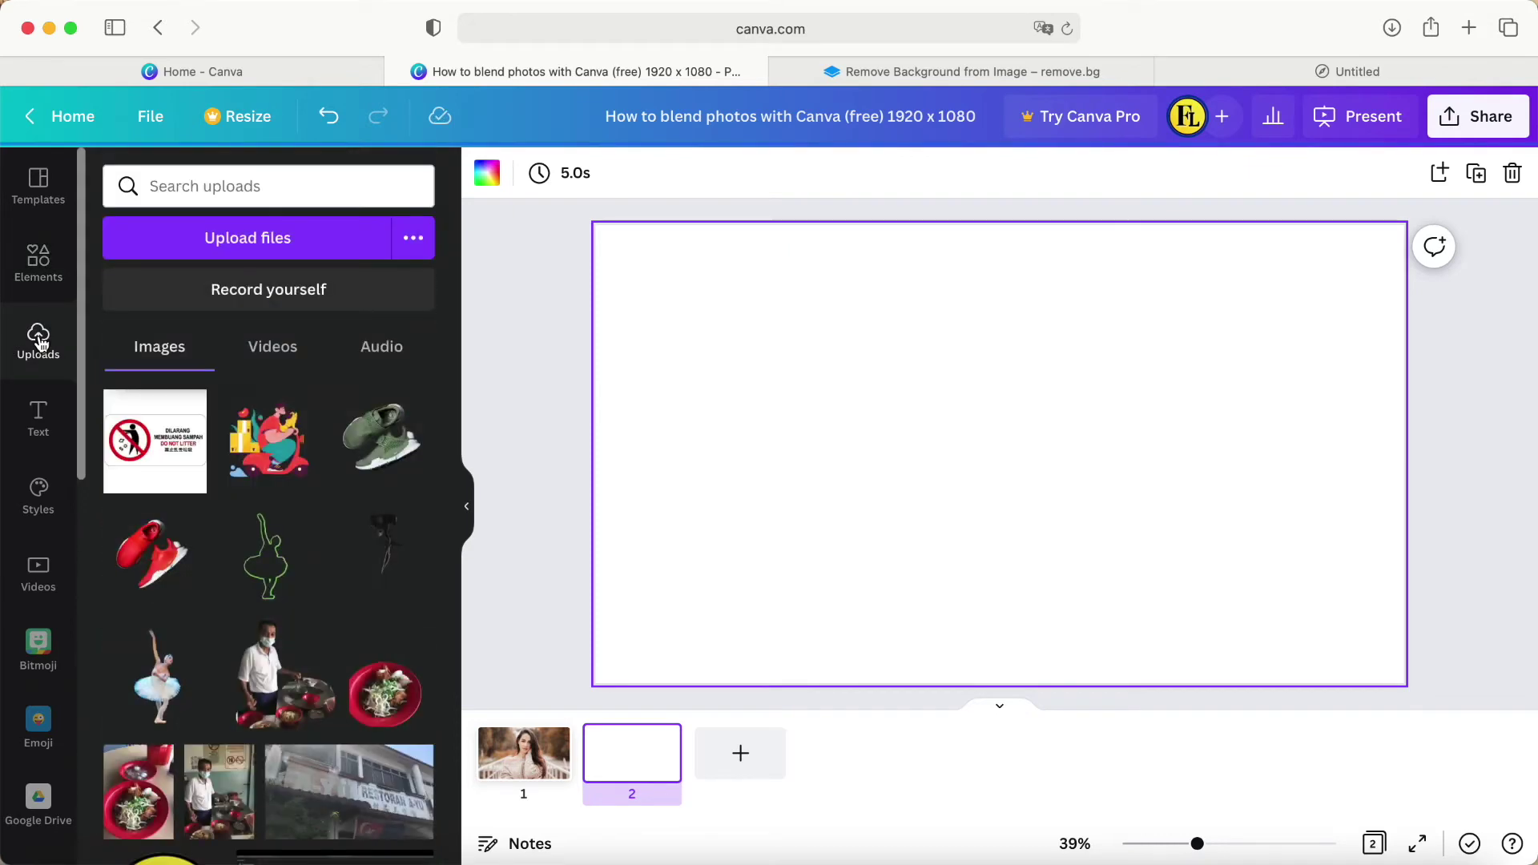
click(250, 239)
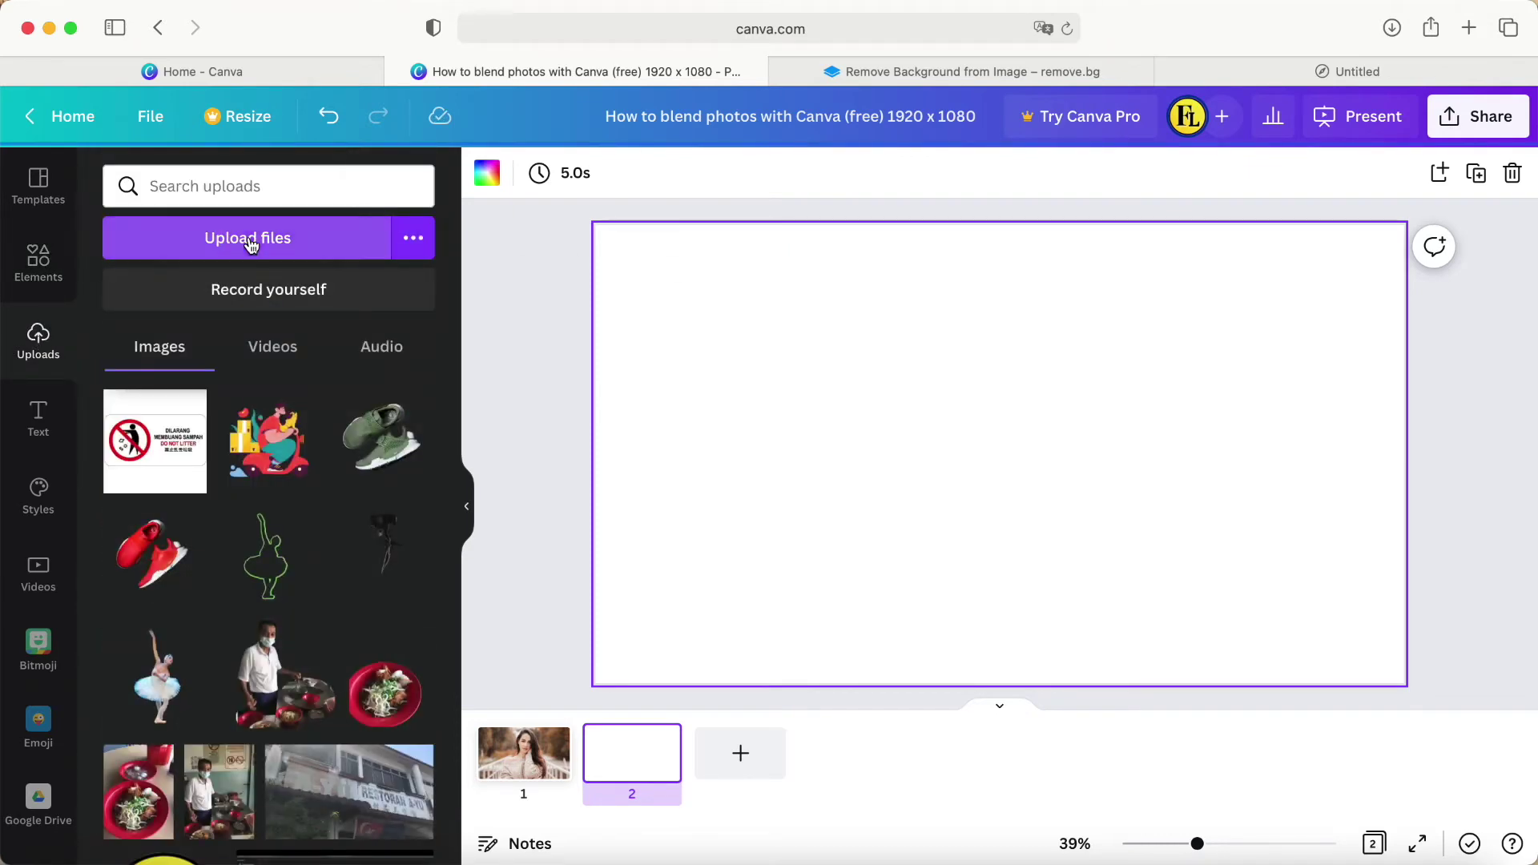
click(669, 309)
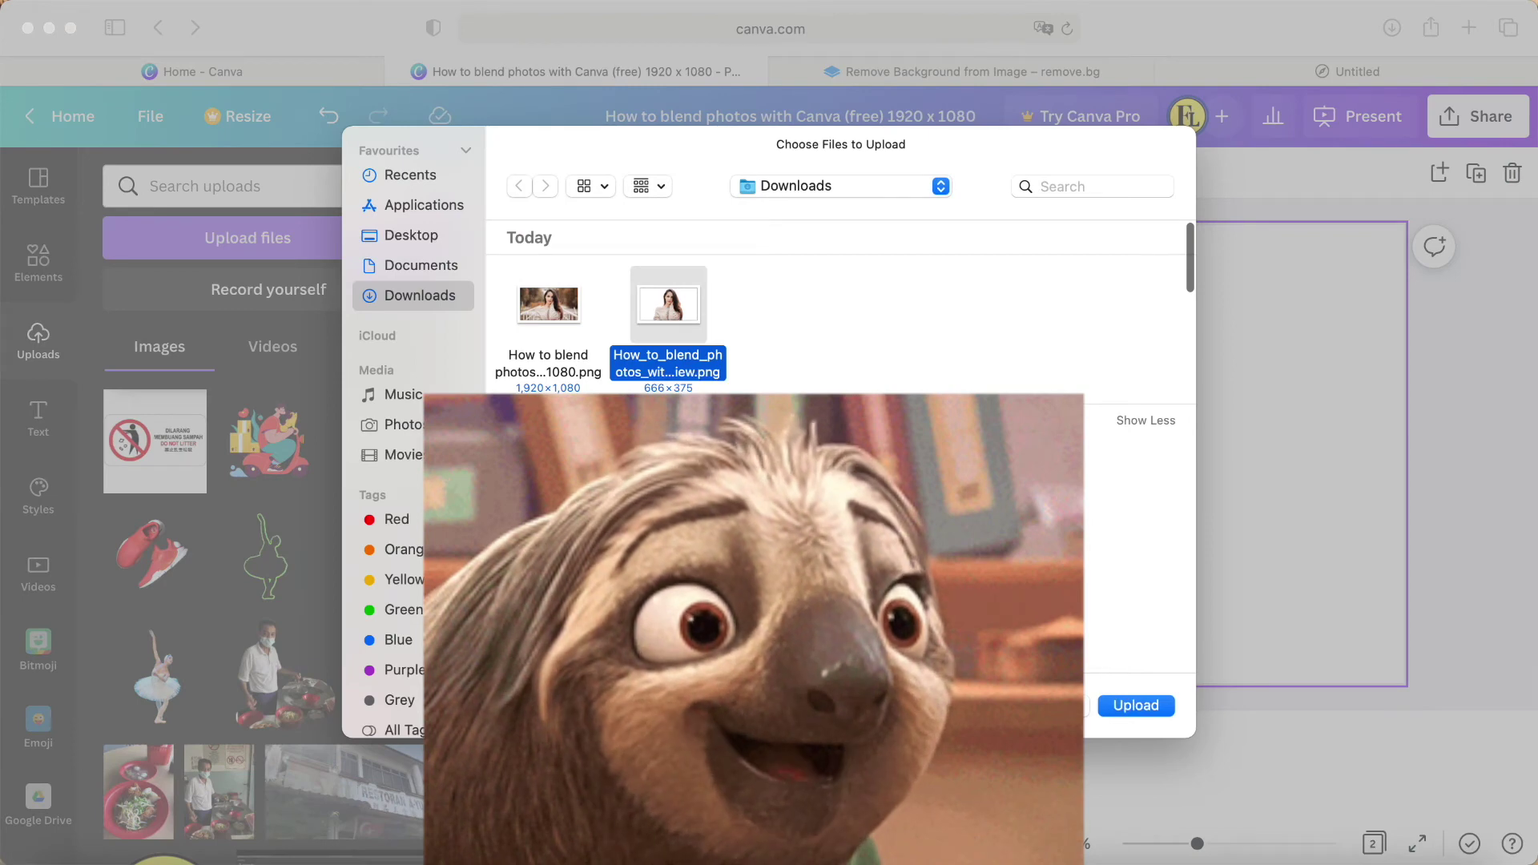
click(1138, 708)
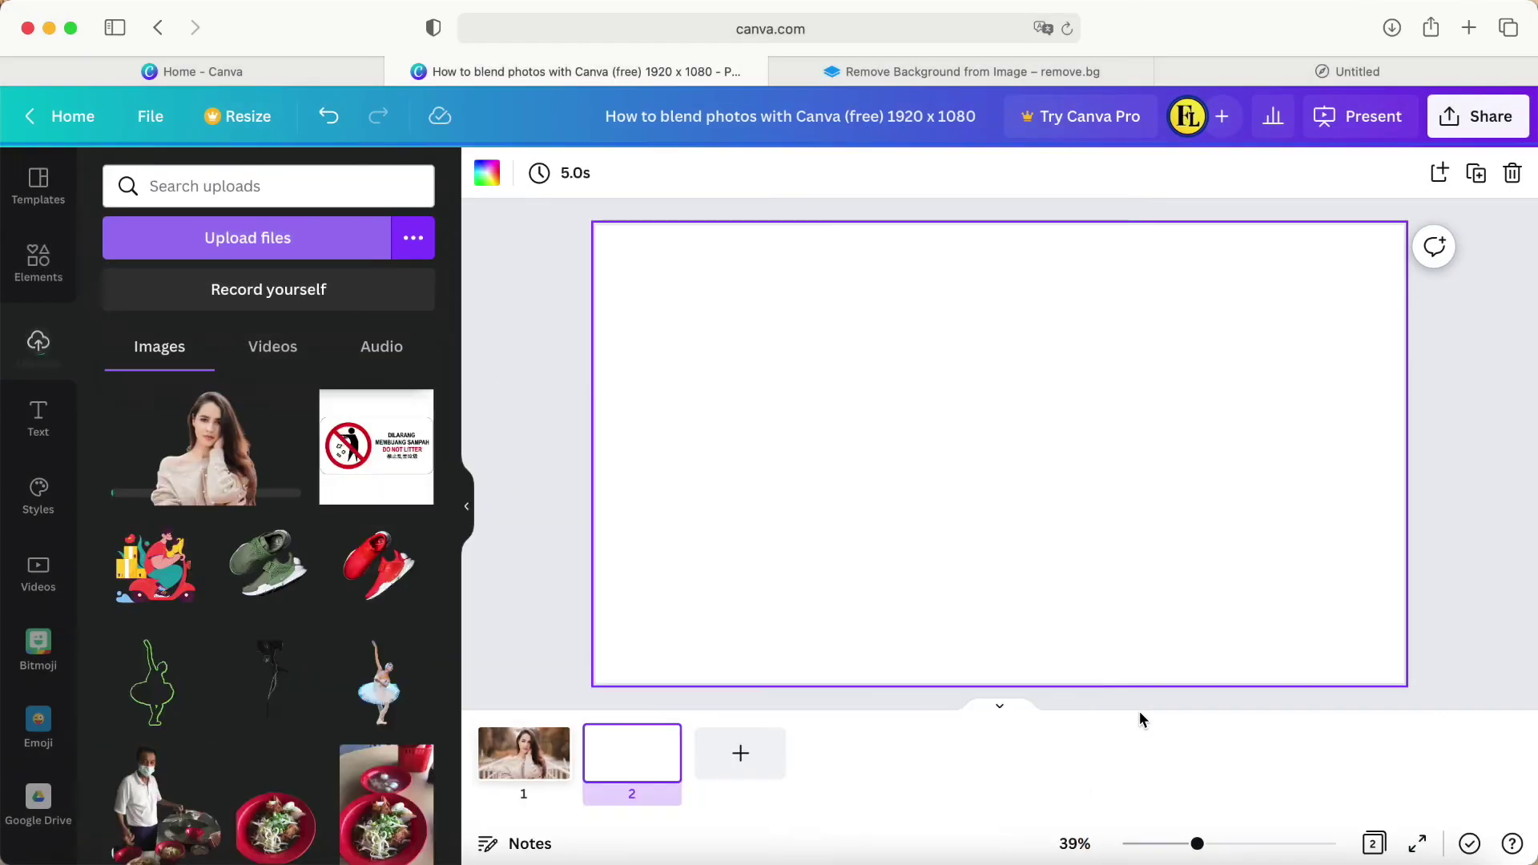
click(210, 457)
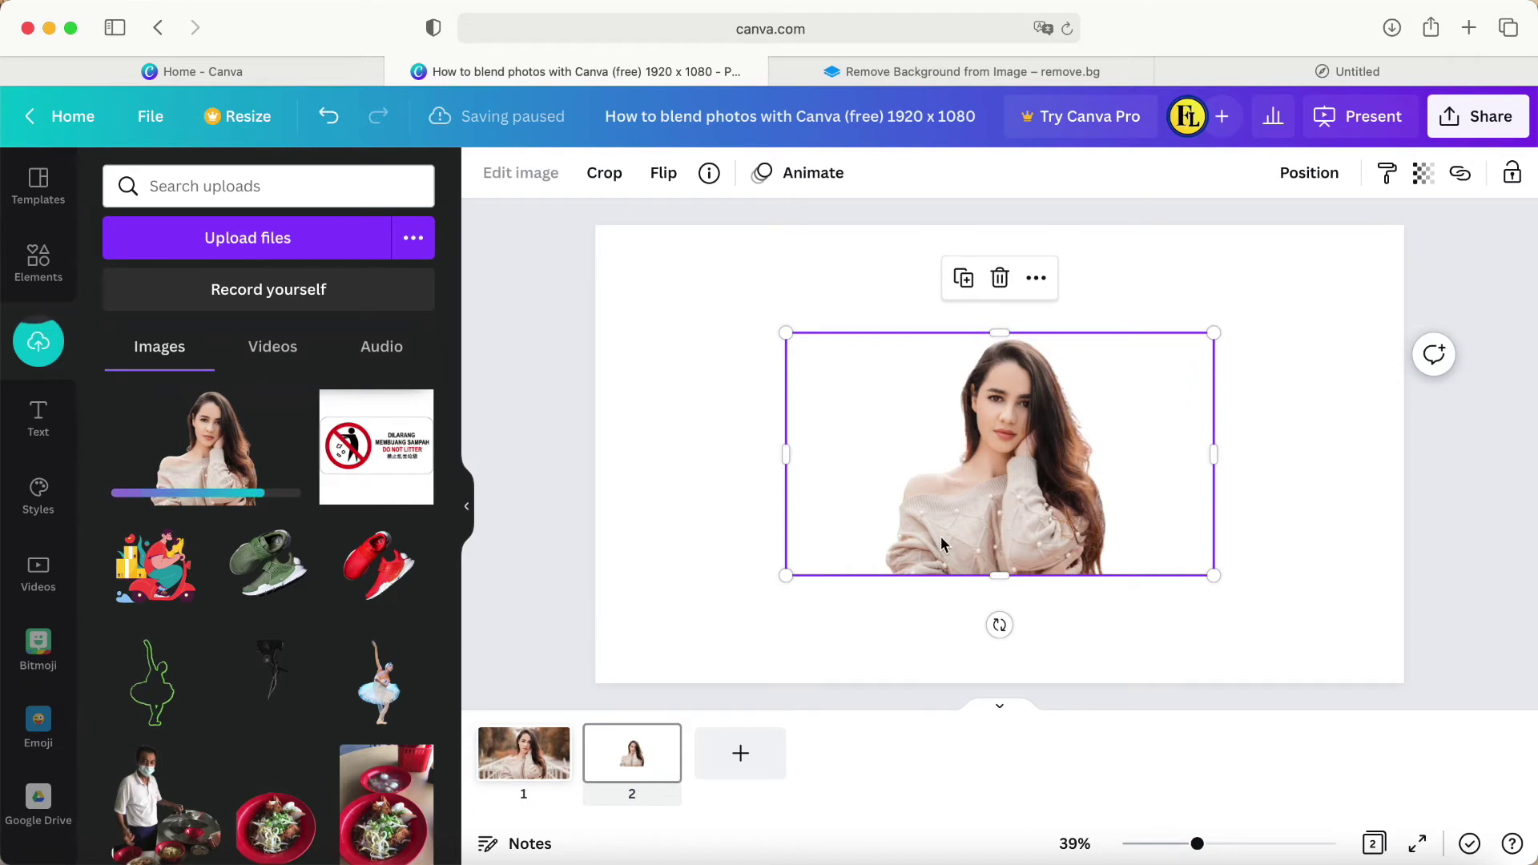
Enlarge the cutout to full page height, crop its empty sides, and align it left.
drag(789, 578, 615, 708)
drag(1213, 333, 1402, 225)
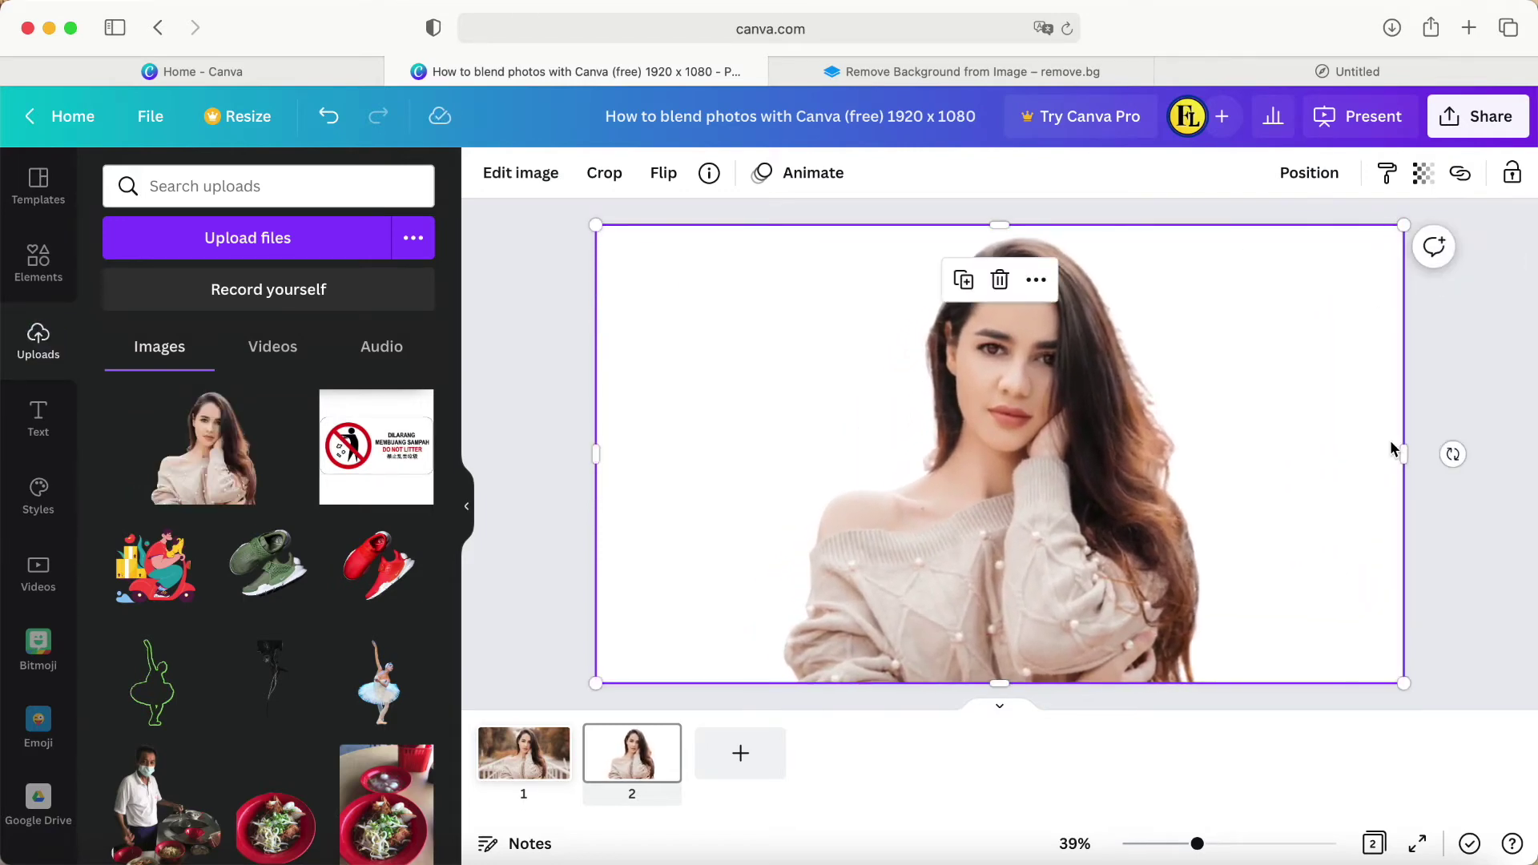
drag(1403, 457, 1220, 457)
drag(599, 473, 770, 457)
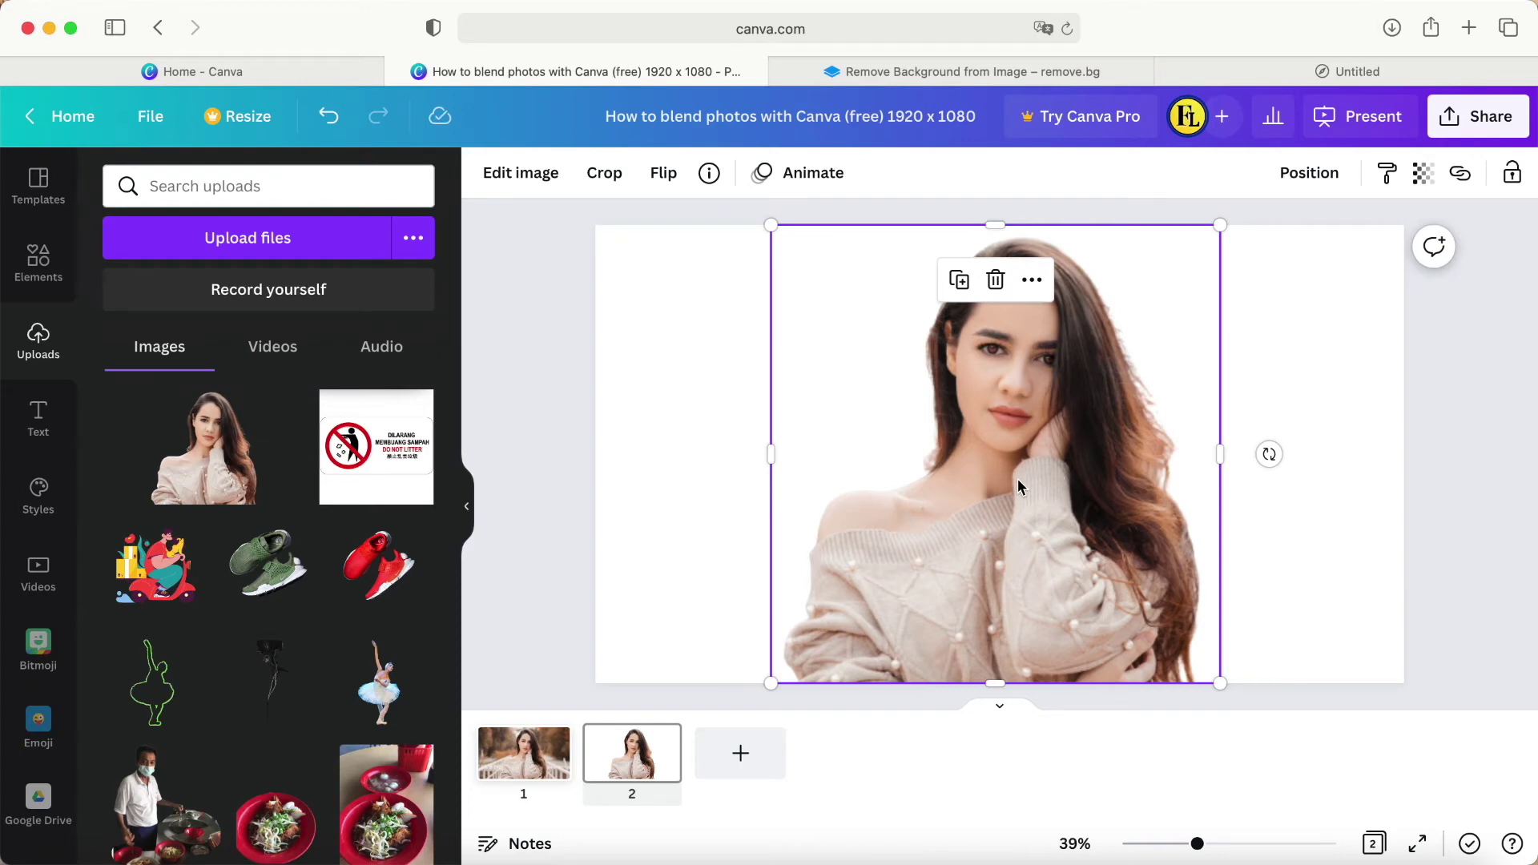
drag(1018, 483, 843, 480)
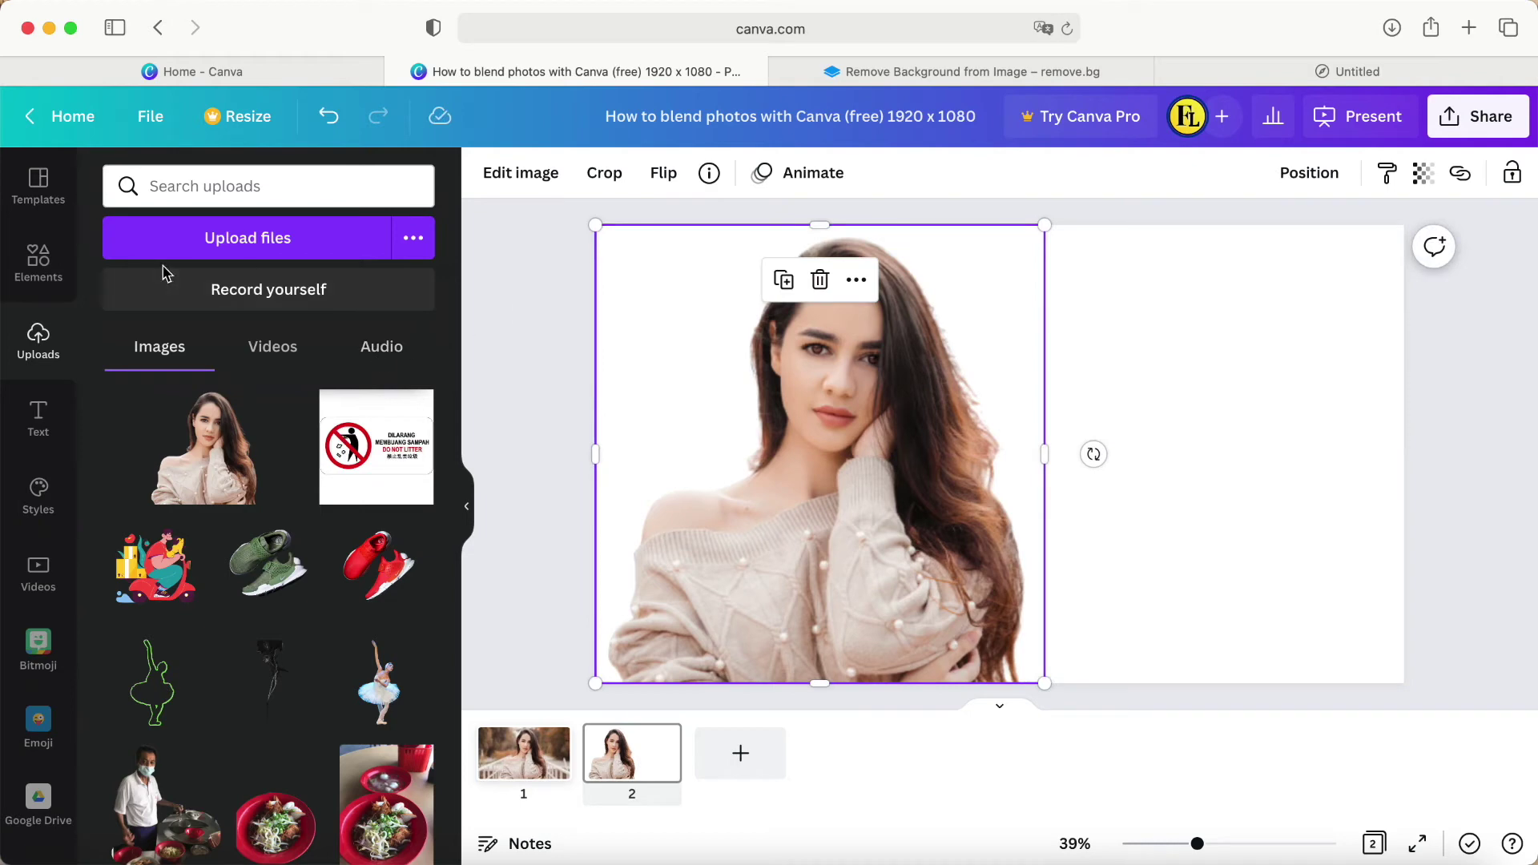
click(36, 264)
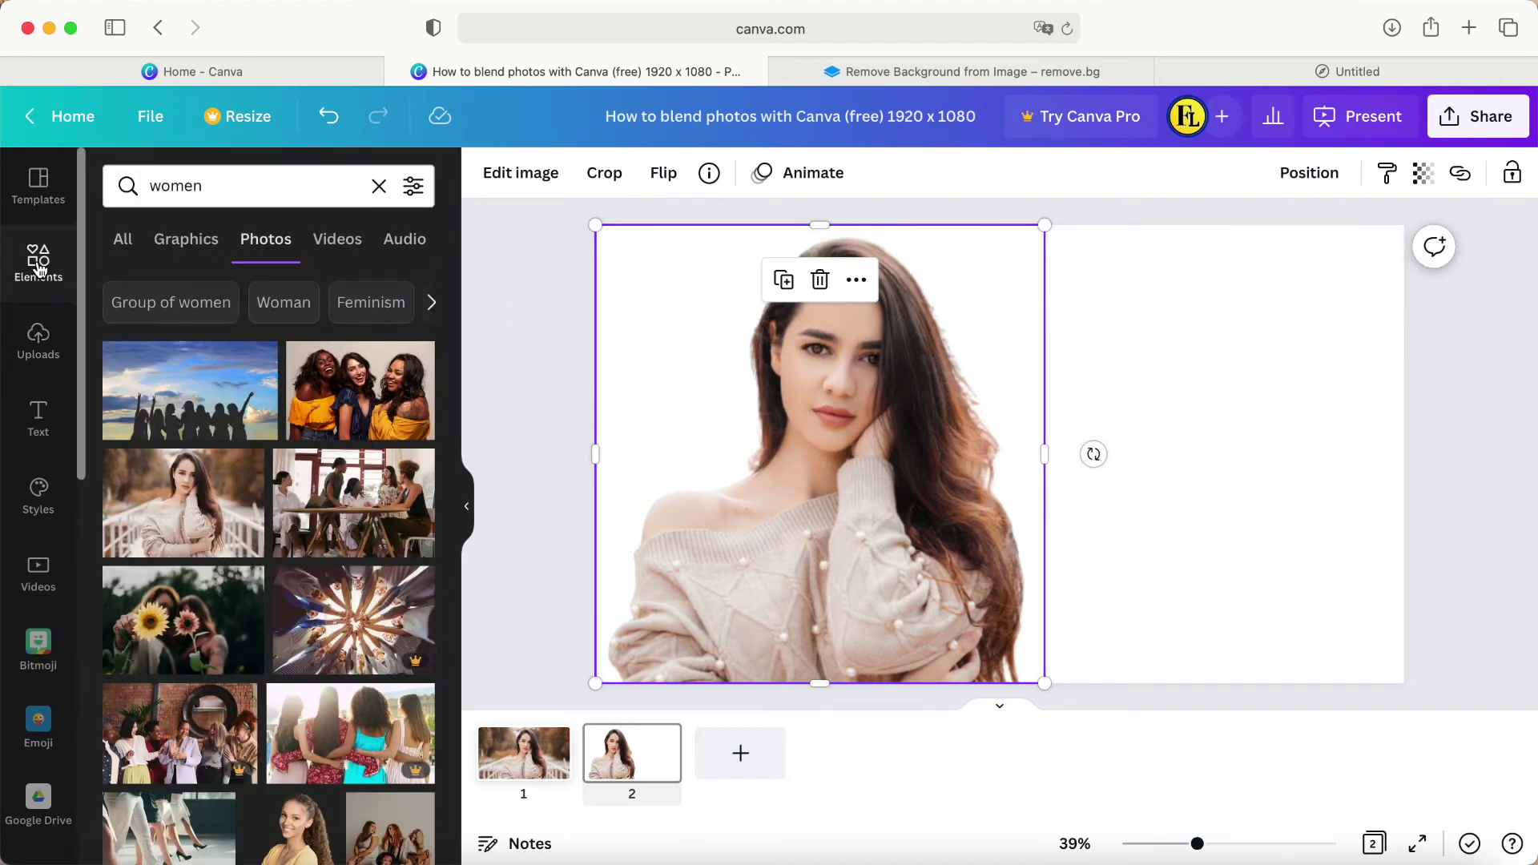
click(377, 188)
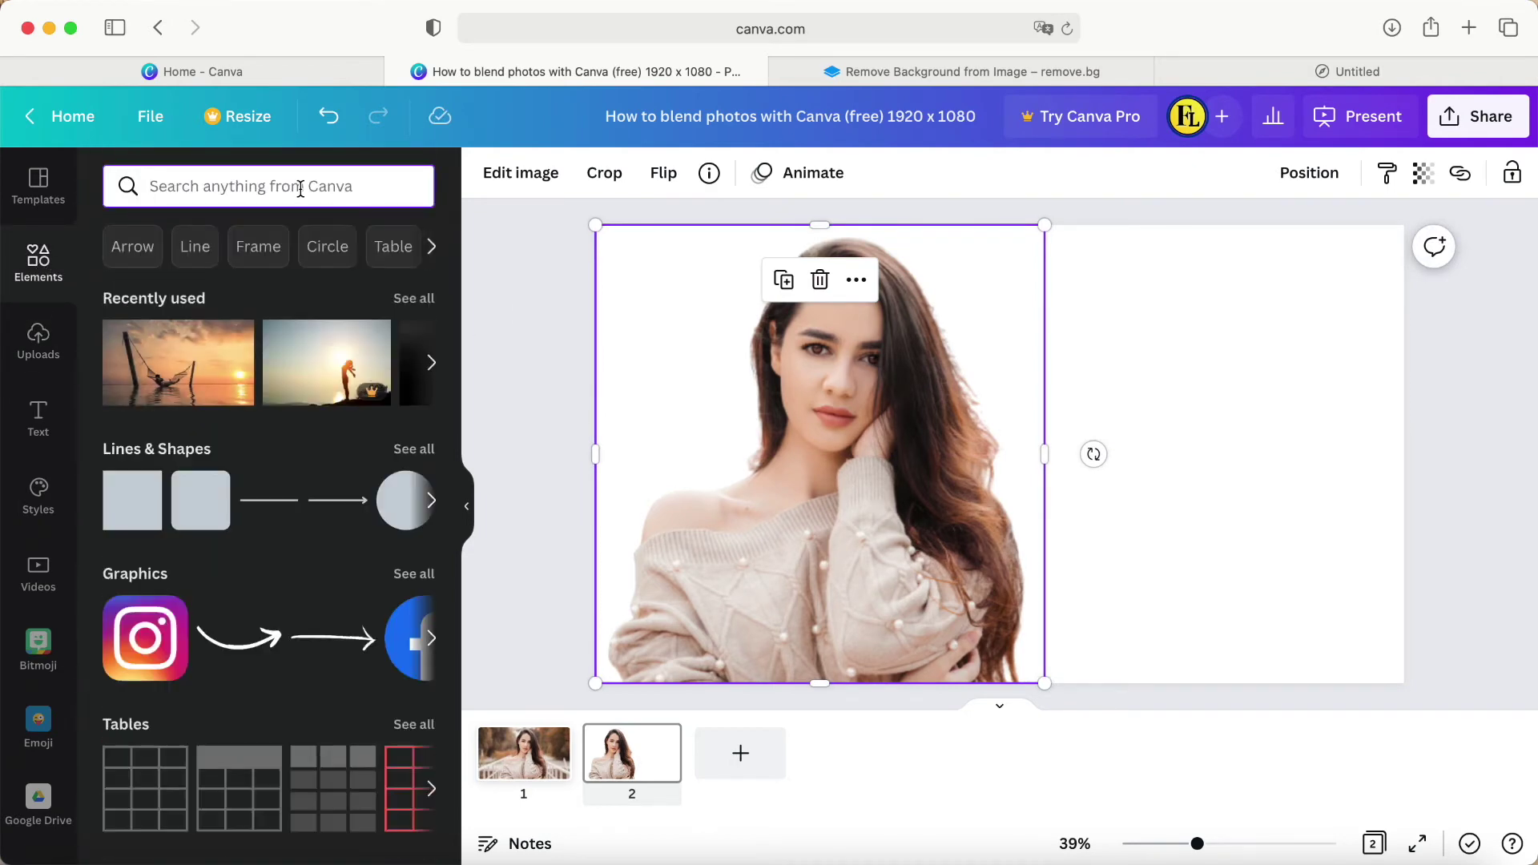
click(201, 375)
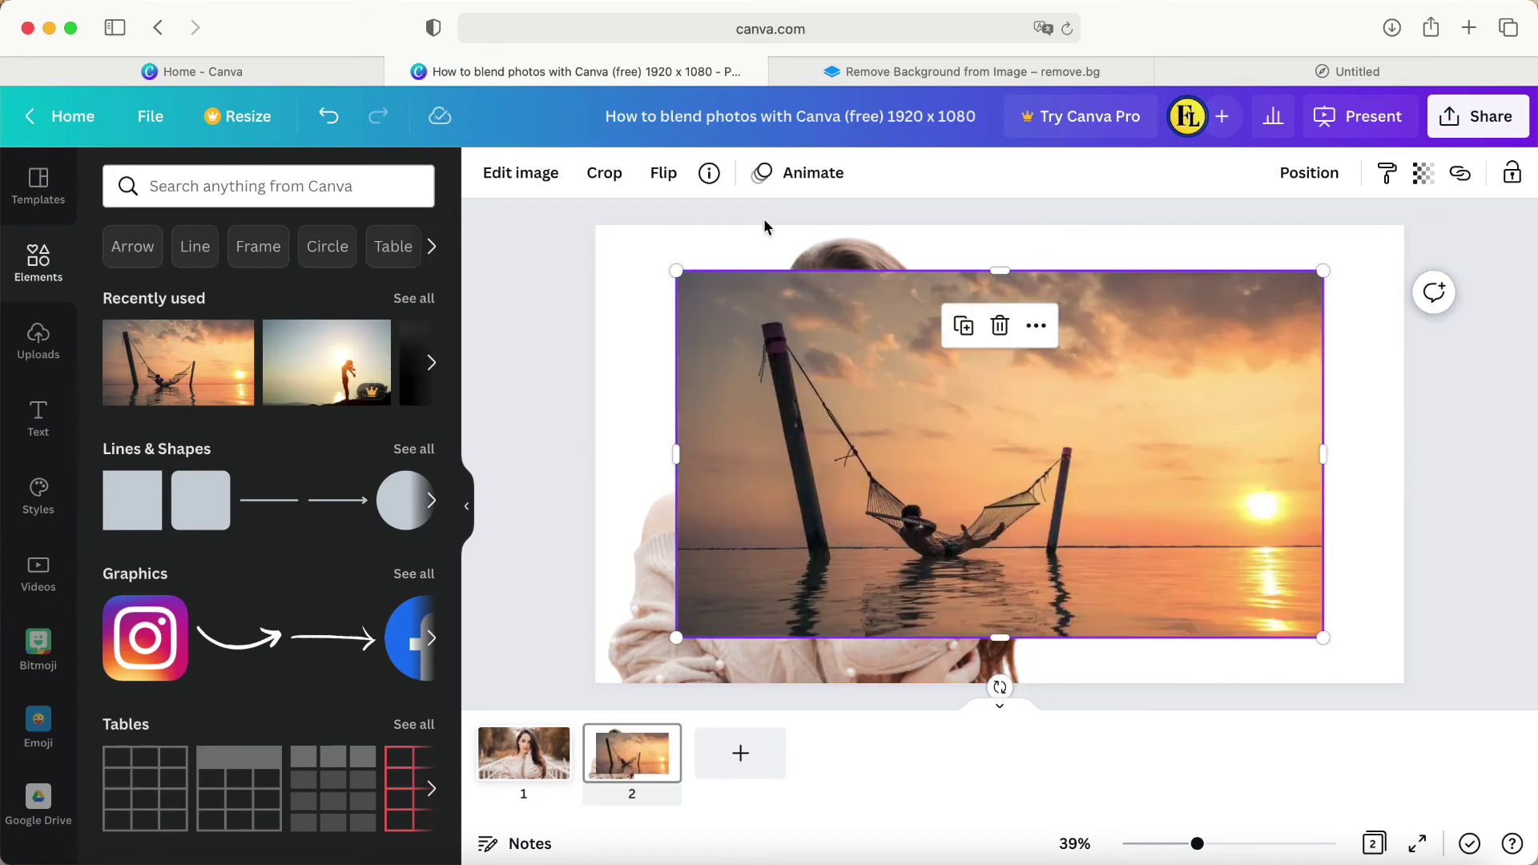
click(709, 173)
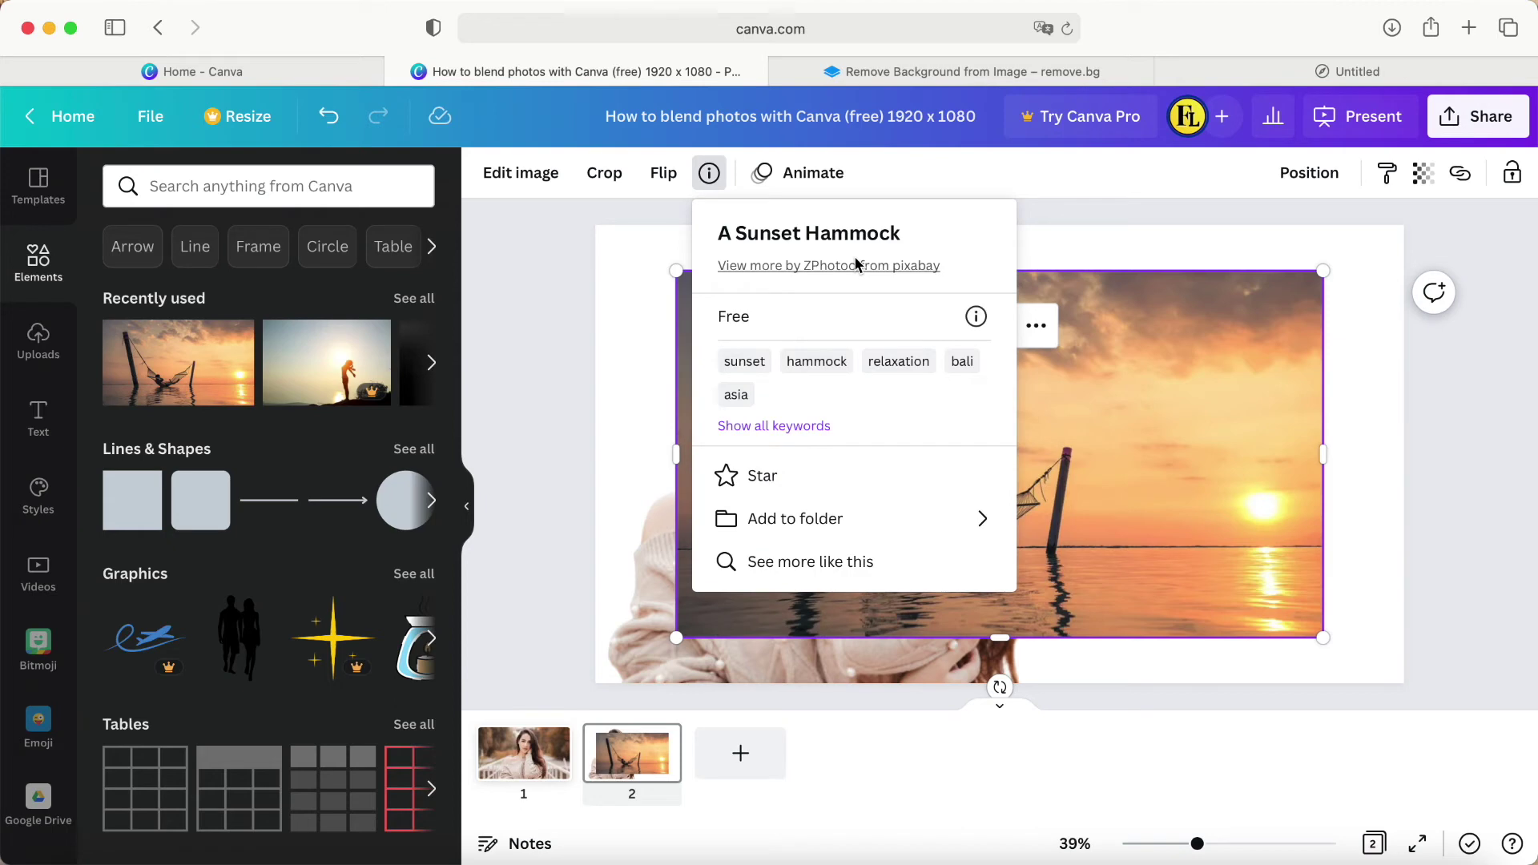
click(540, 346)
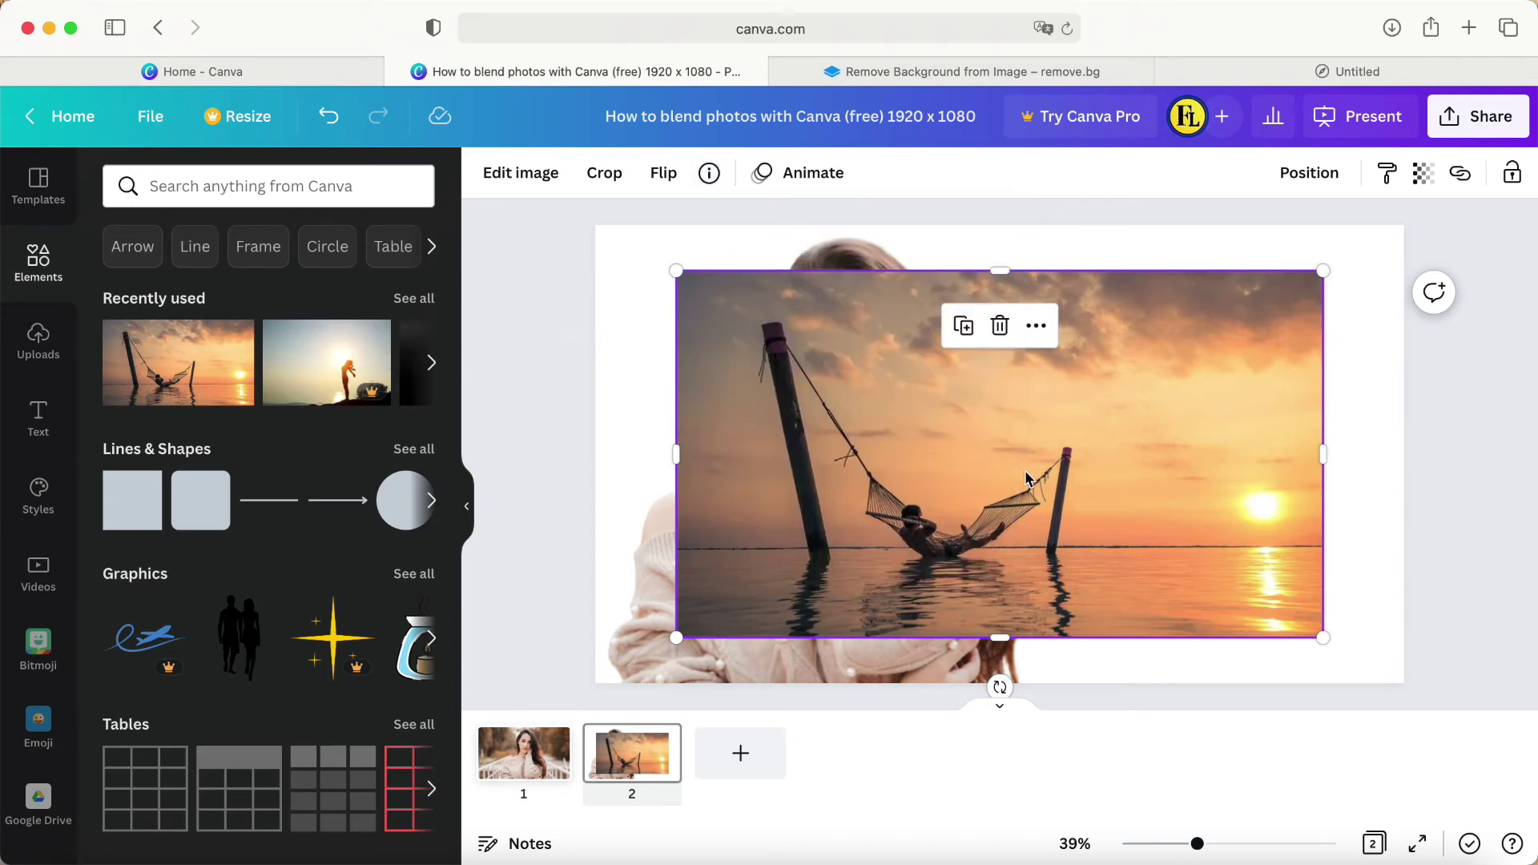
Send the sunset hammock photo behind the portrait and flip it horizontally.
right_click(1034, 478)
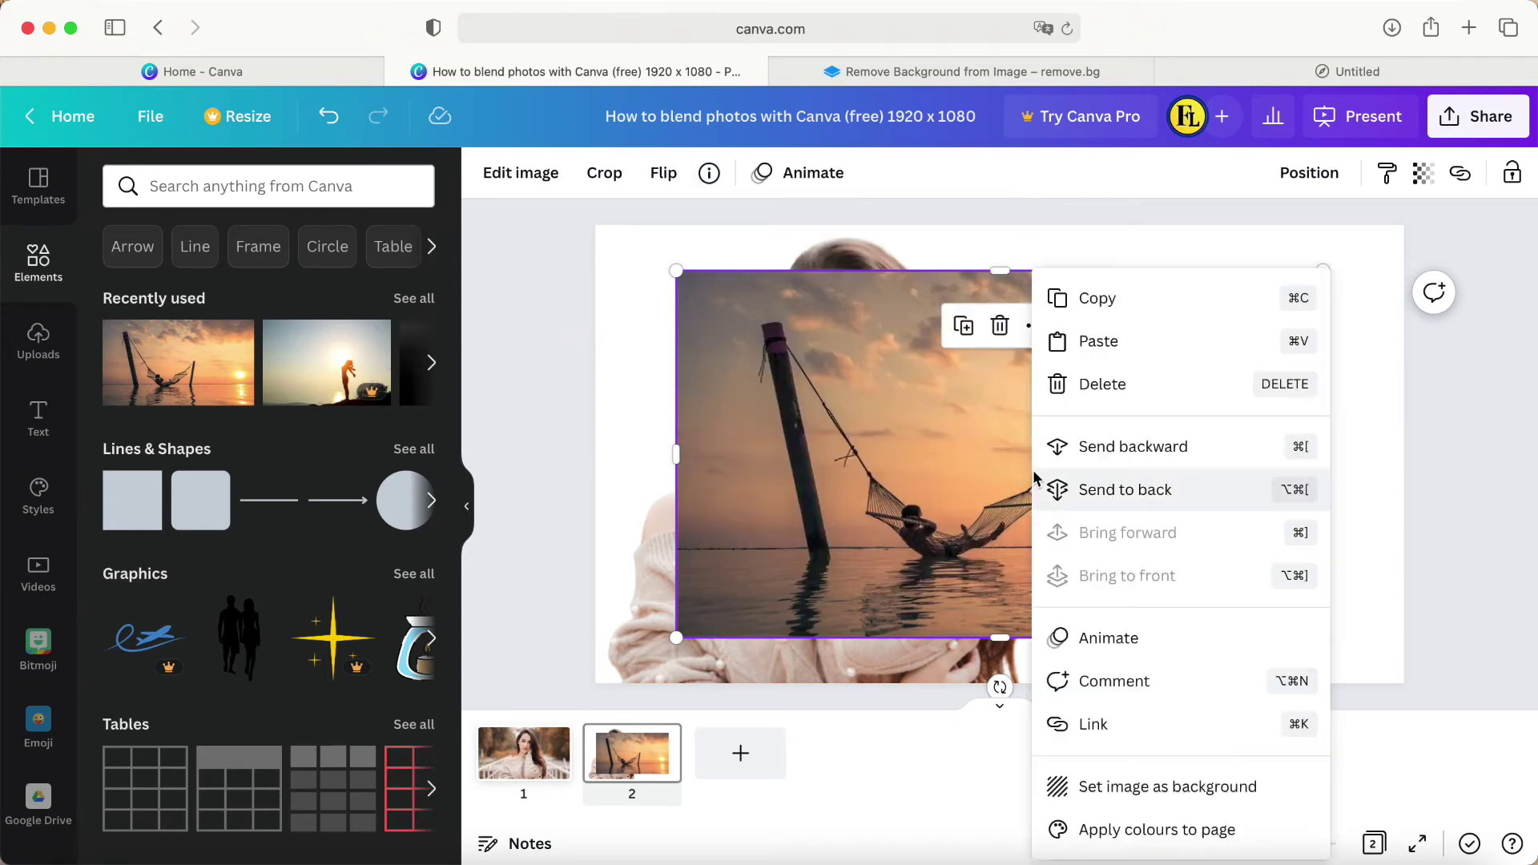
click(1115, 460)
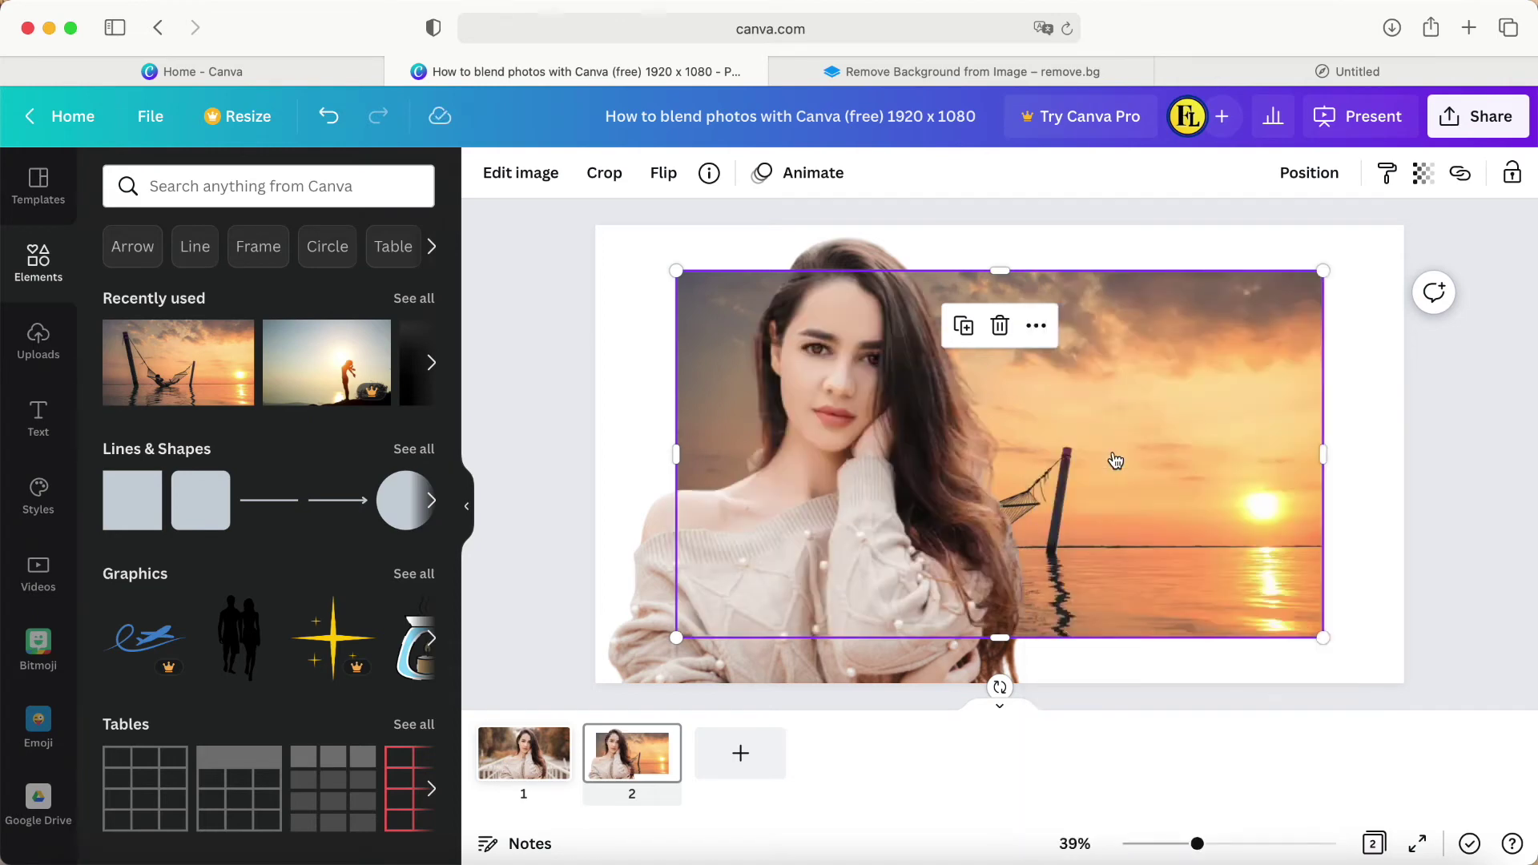
click(663, 183)
click(691, 230)
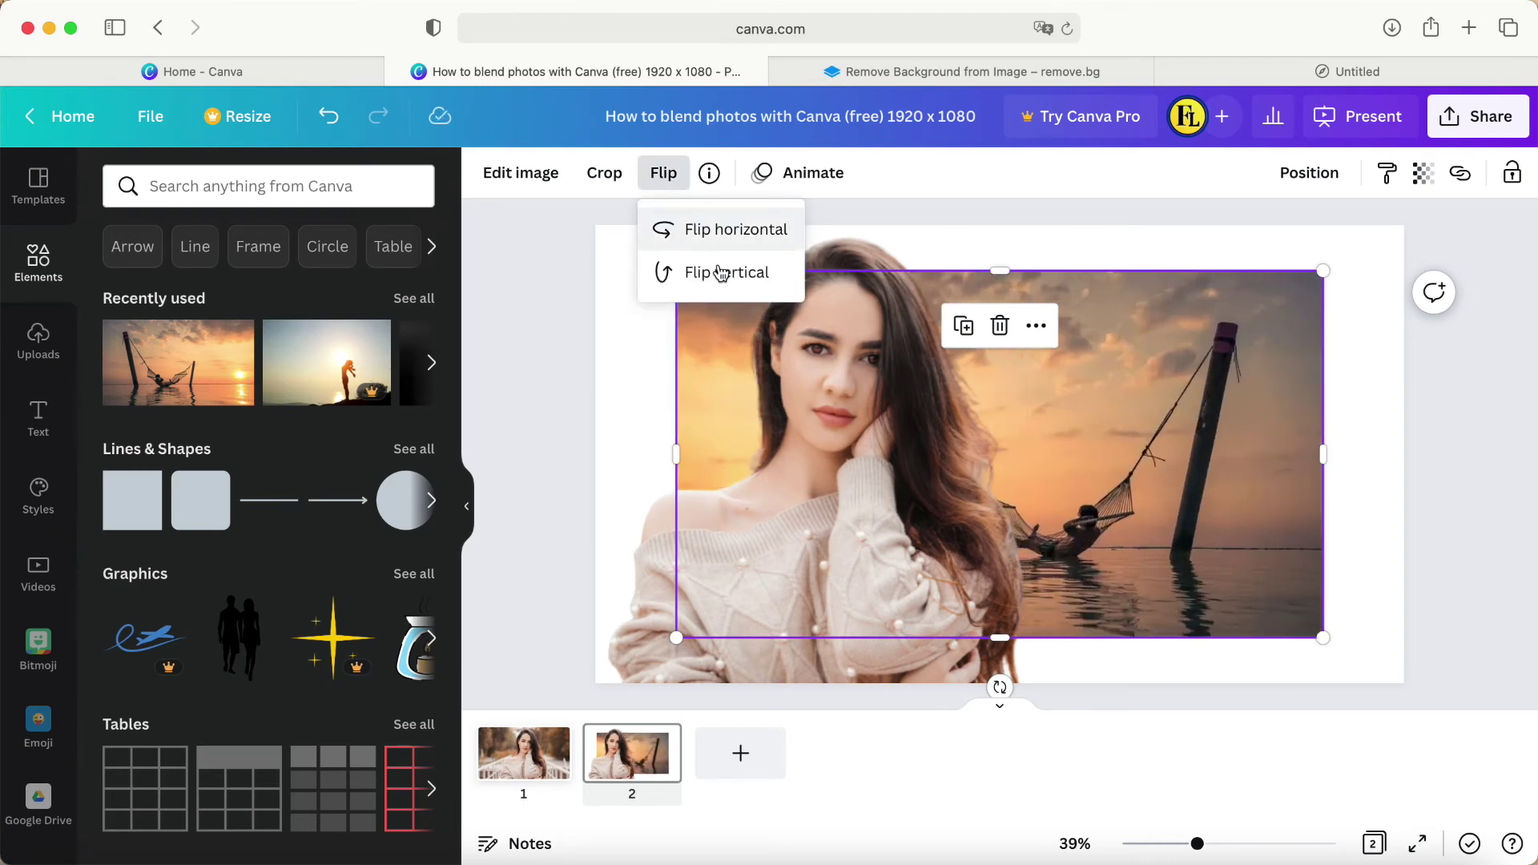
Stretch the sunset photo to fill the entire 1920×1080 slide.
drag(1177, 534, 1253, 489)
key(shift+h)
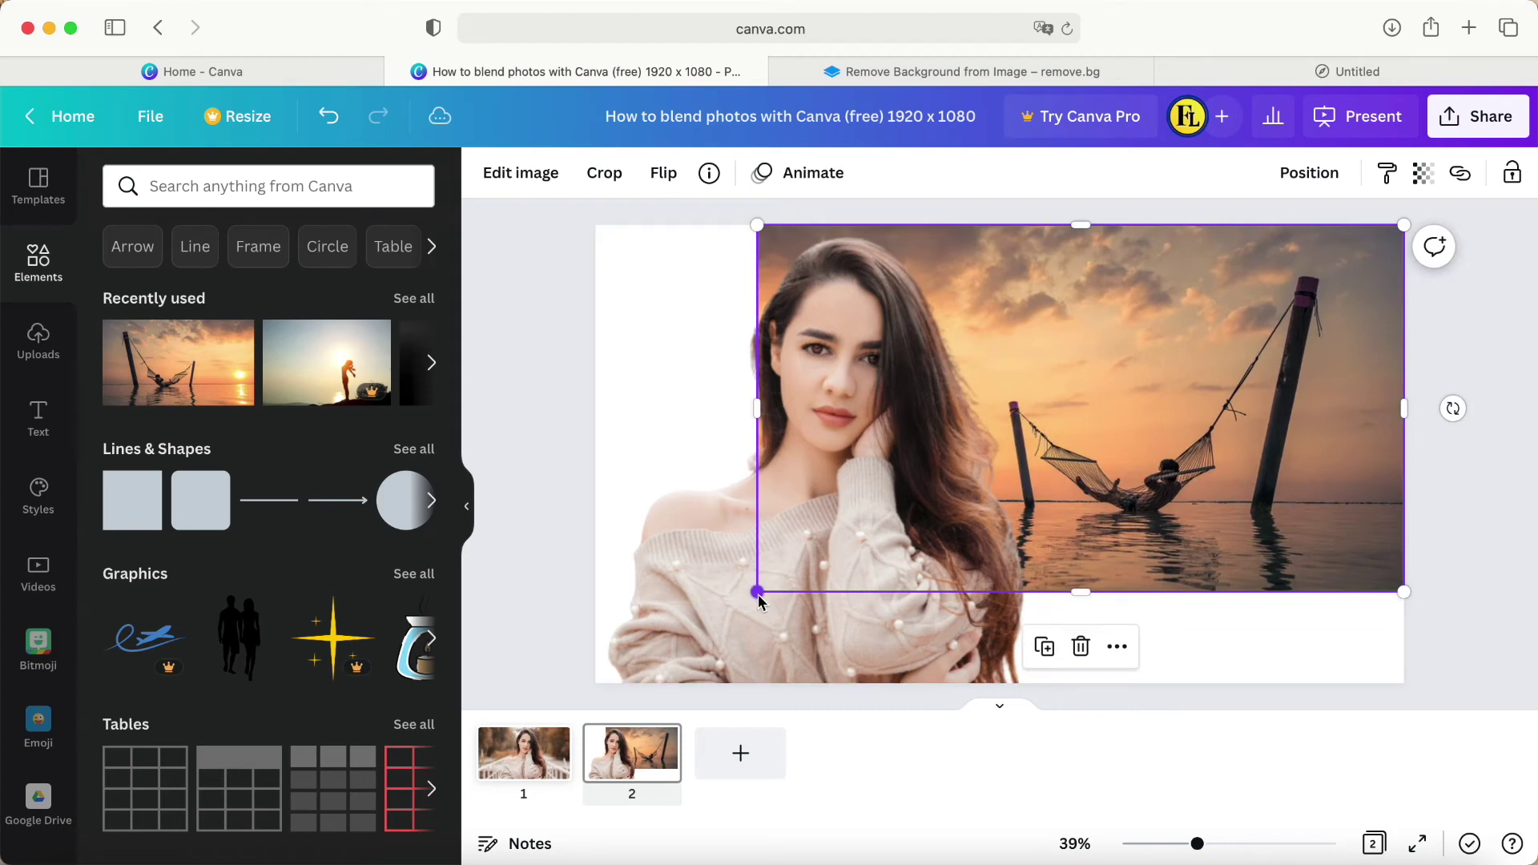
drag(757, 592, 594, 683)
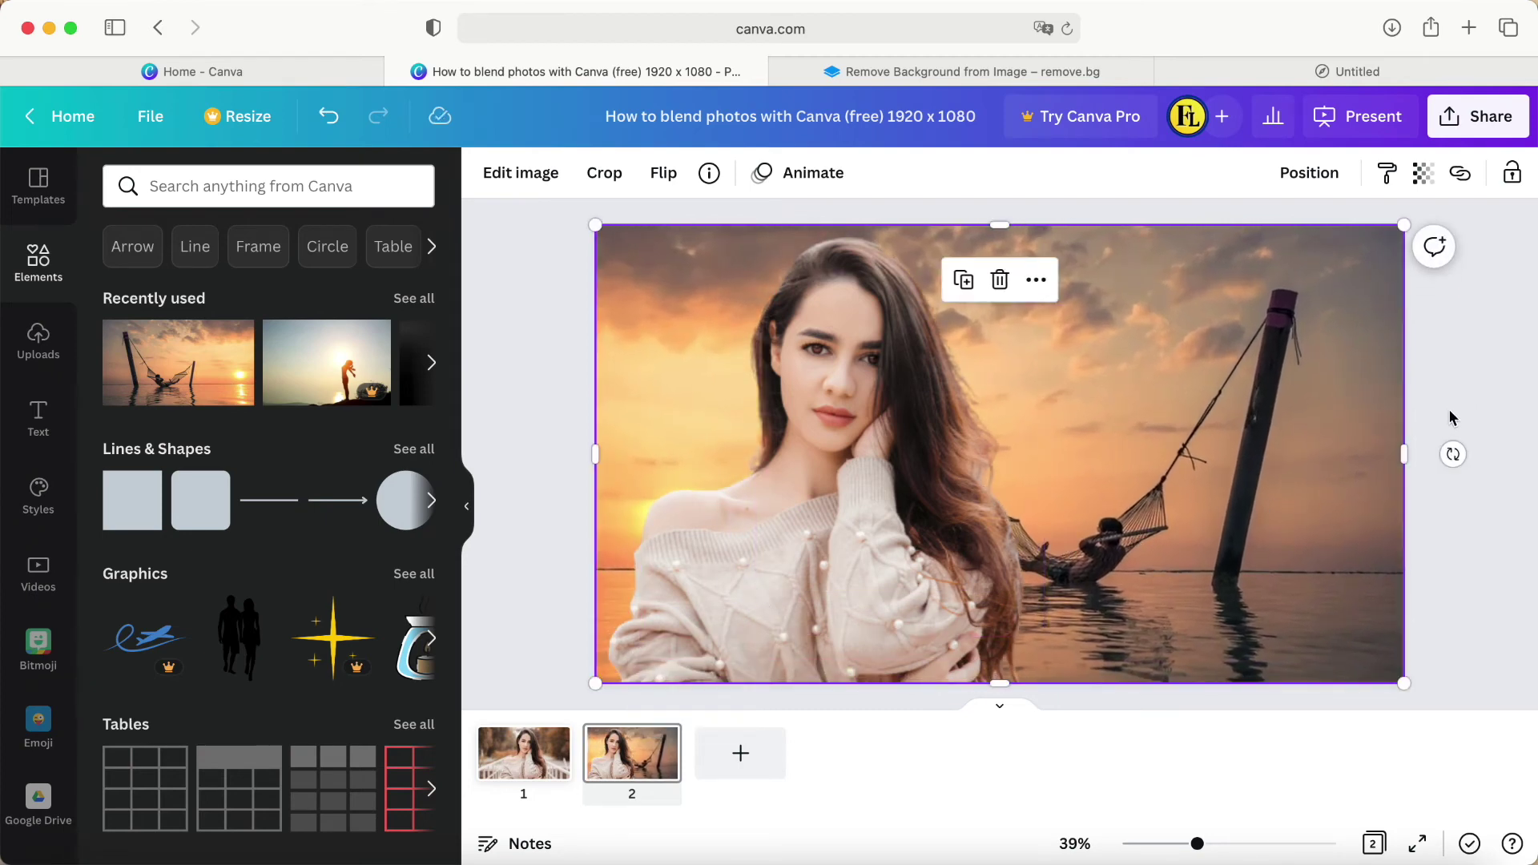
click(1444, 381)
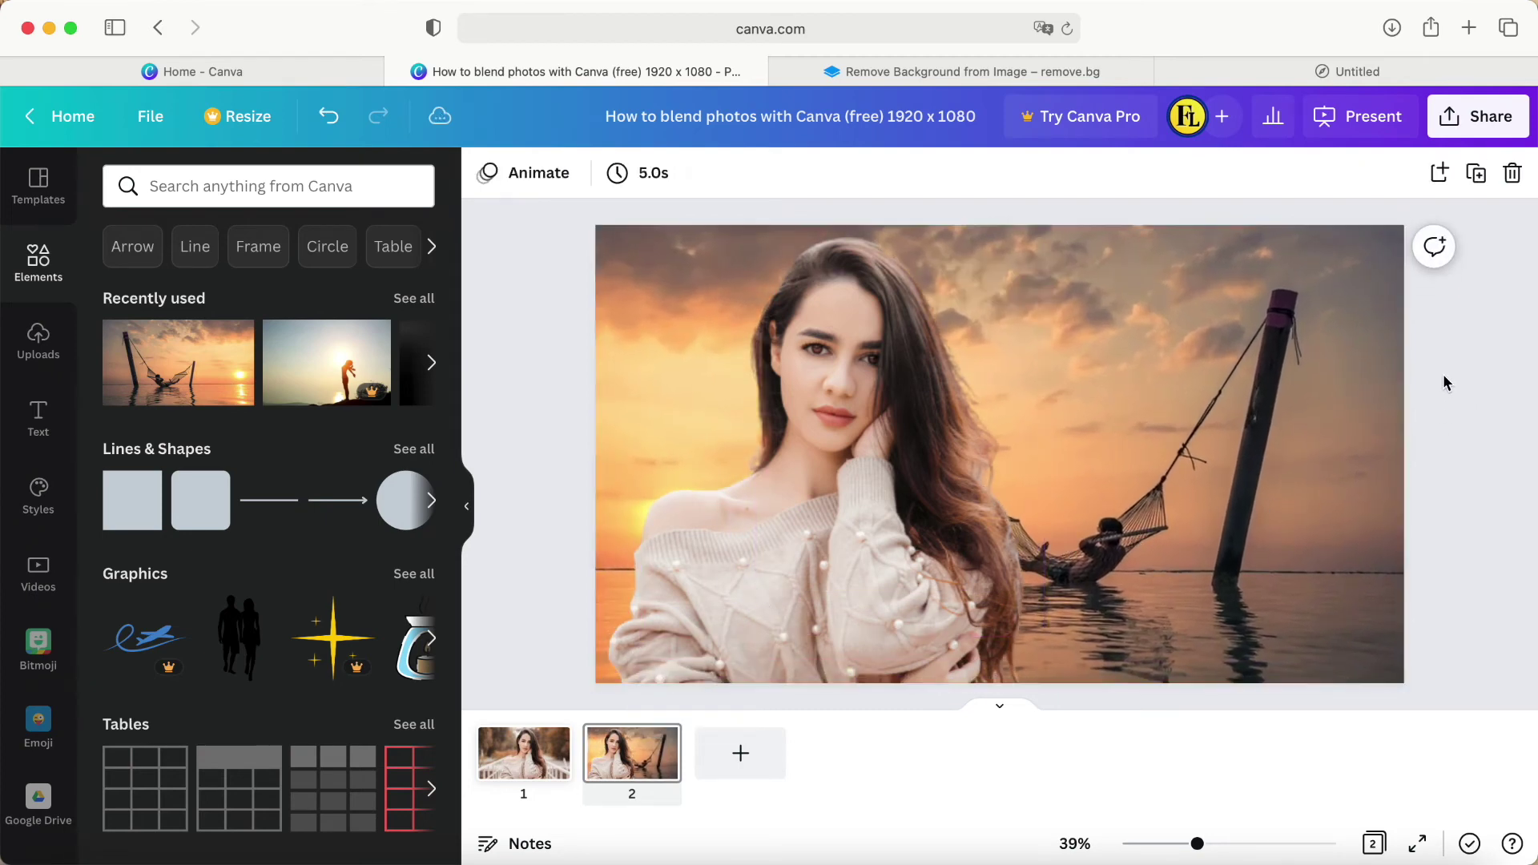
Enlarge the portrait cutout and shift it further left on slide 2.
click(878, 555)
drag(878, 554, 789, 639)
drag(957, 314, 1045, 252)
drag(817, 499, 789, 493)
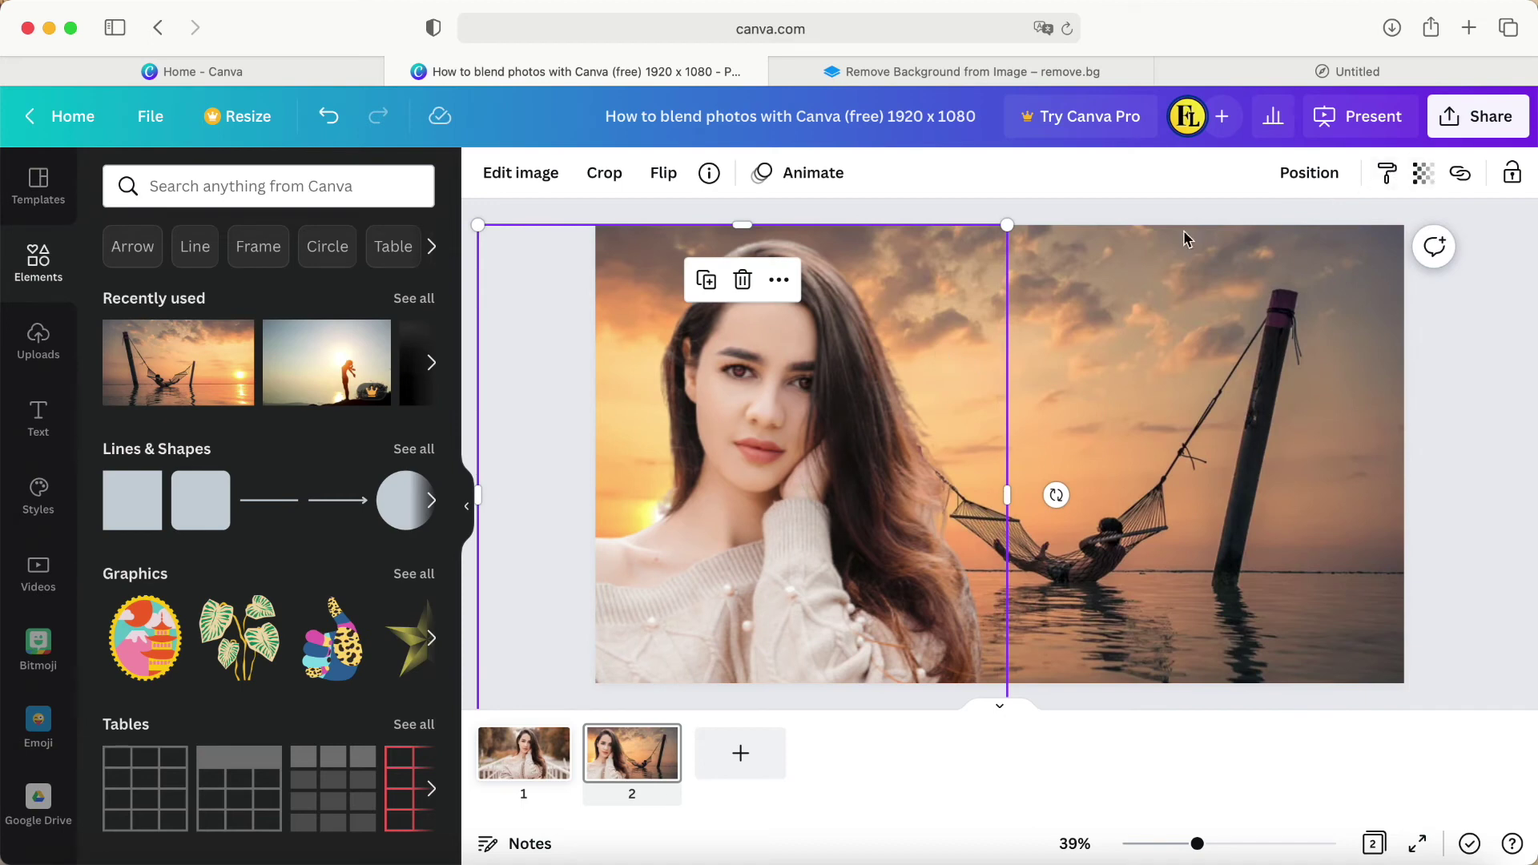
Set the portrait cutout's transparency to 50.
click(1425, 175)
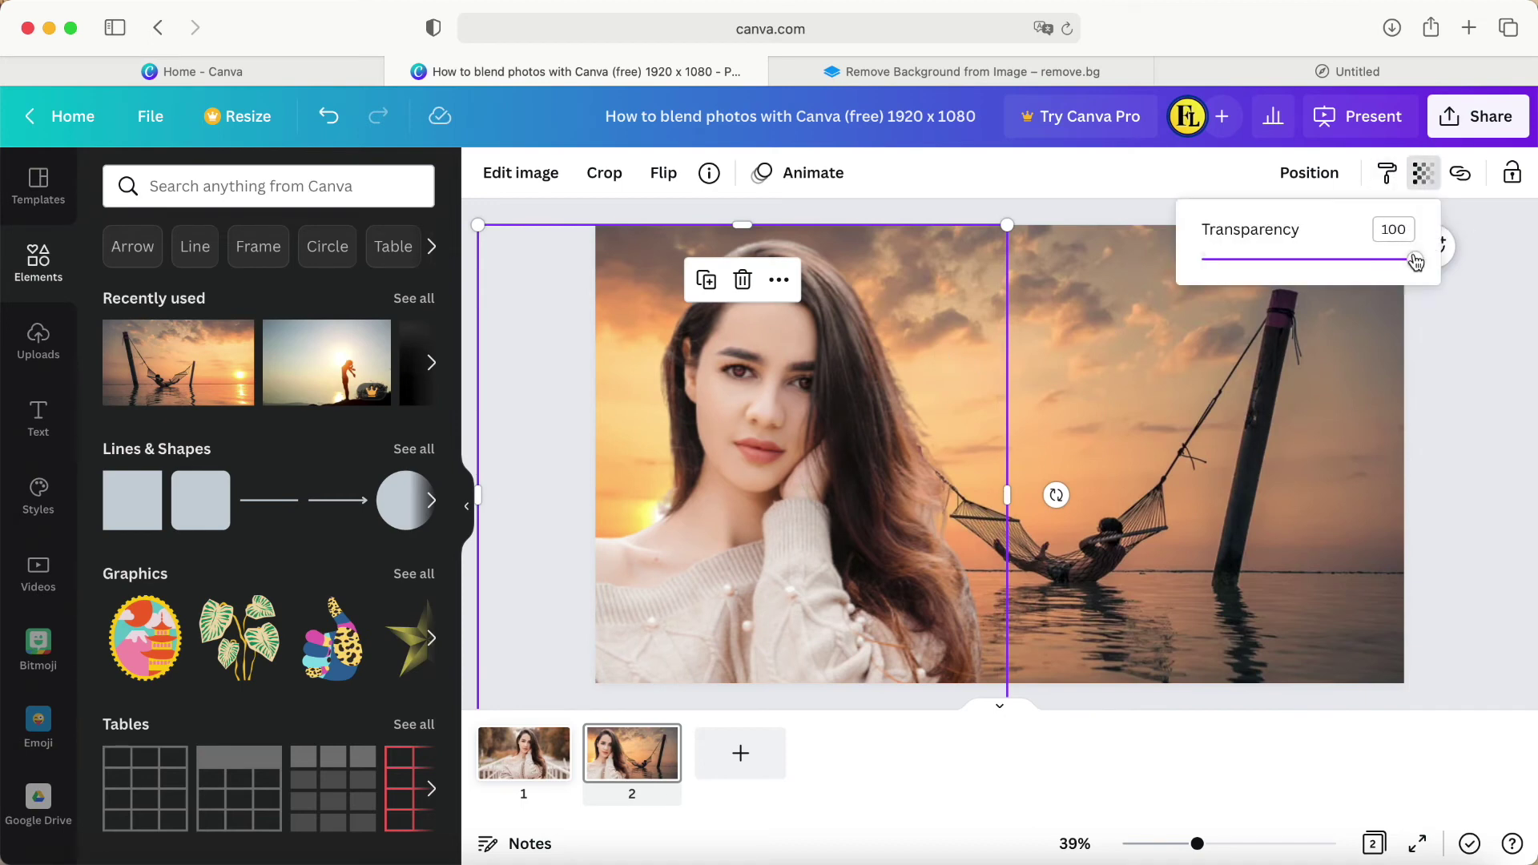
drag(1417, 267, 1311, 274)
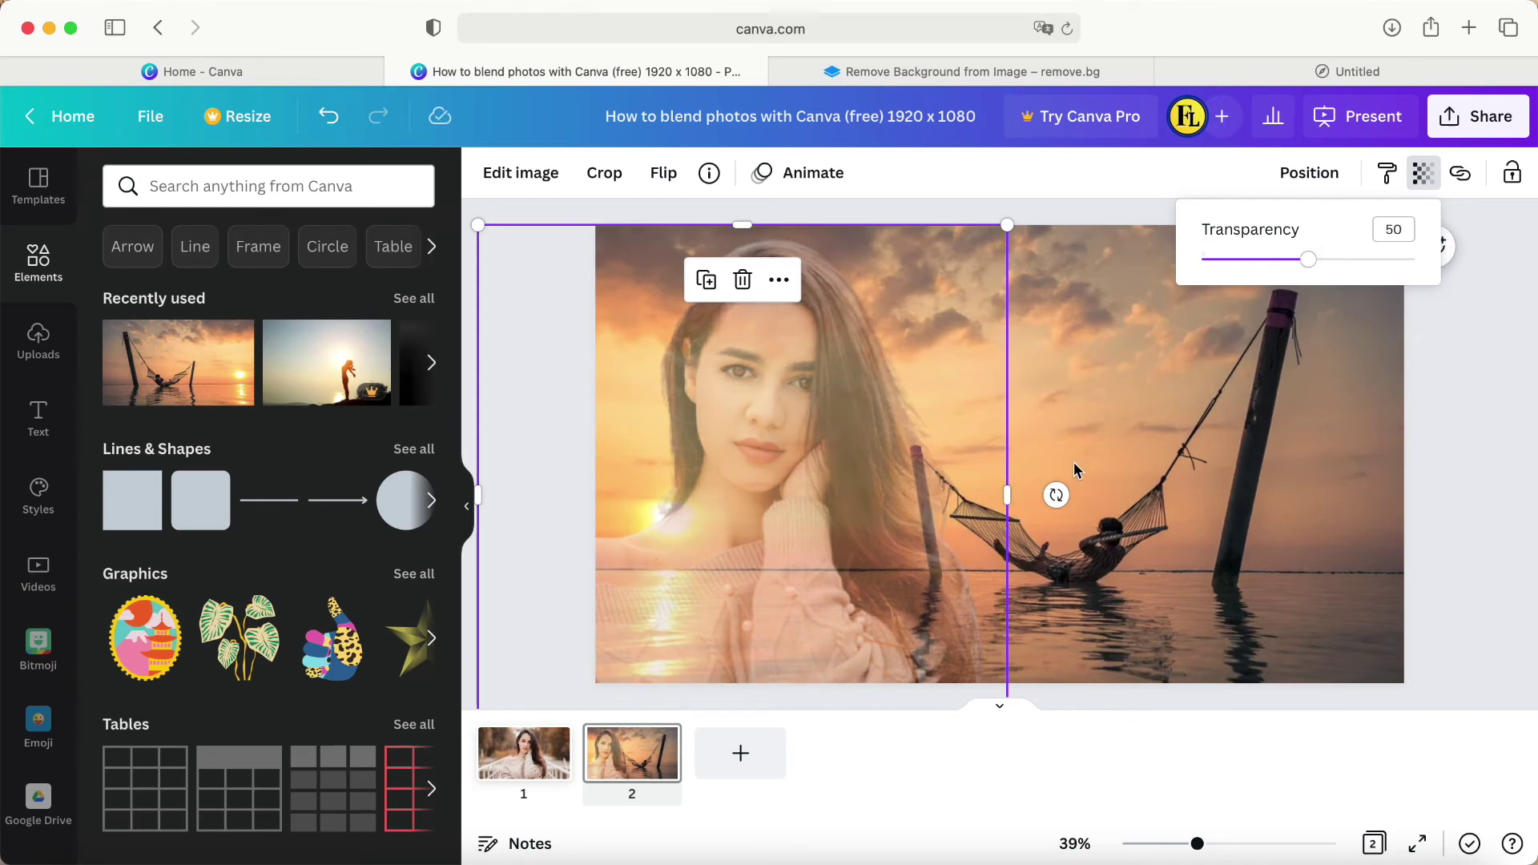
click(1470, 460)
click(879, 531)
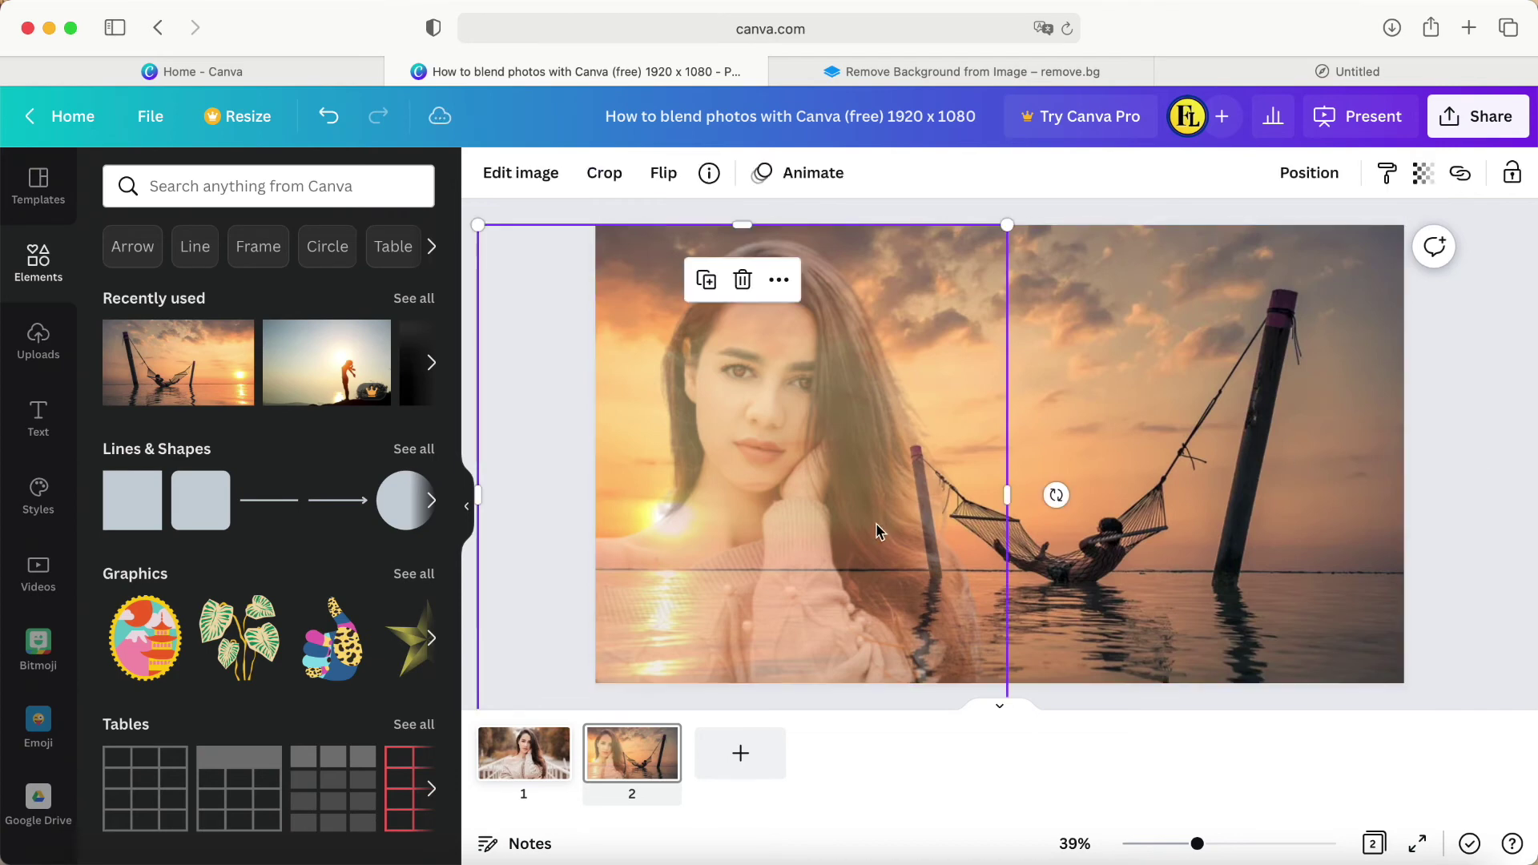
click(1454, 453)
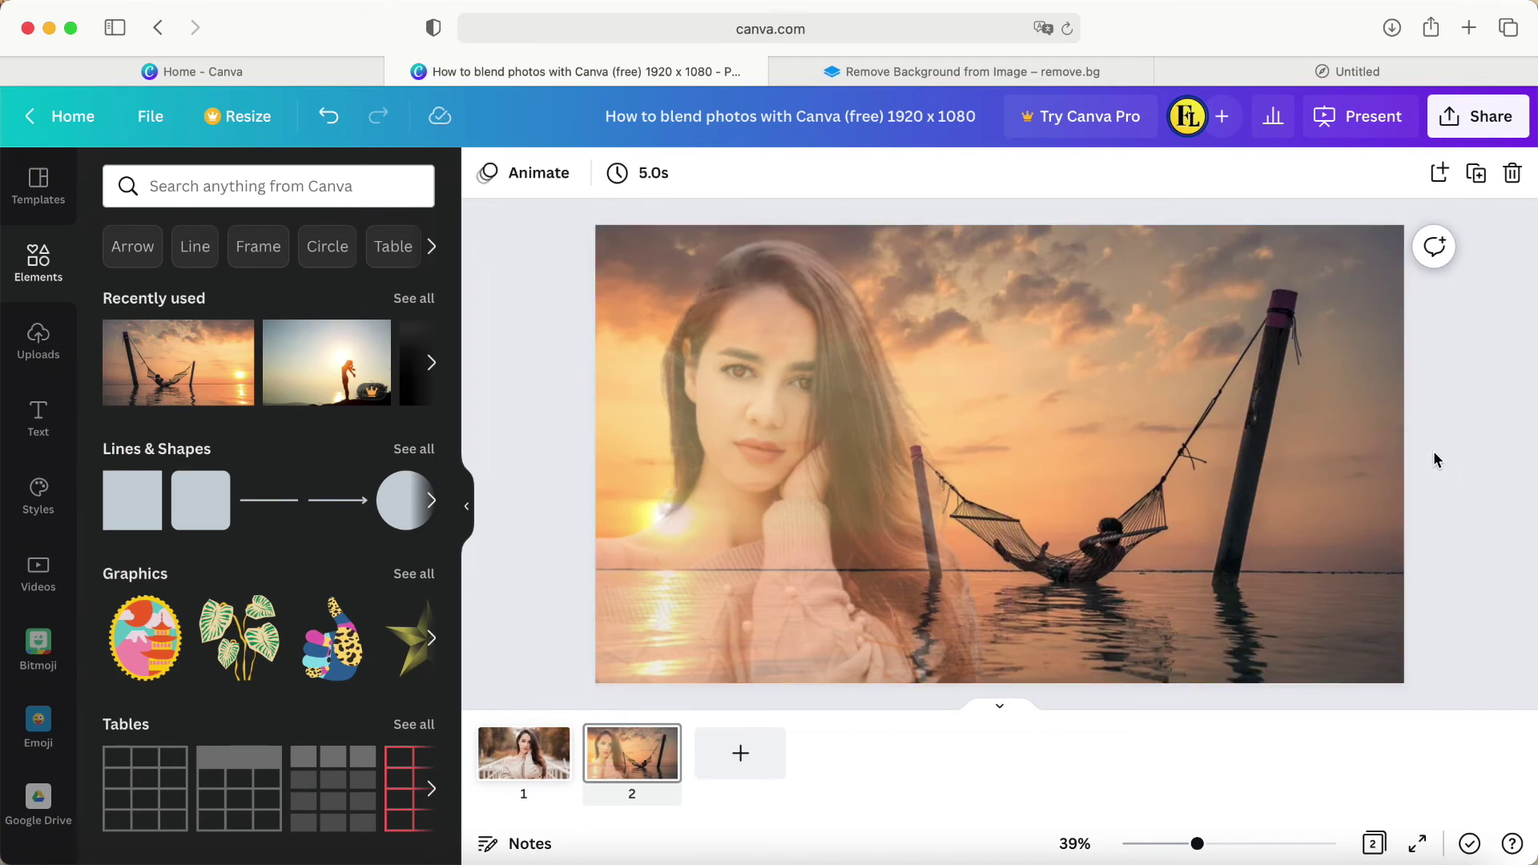
Adjust the sunset hammock photo to brightness 14 and contrast 40.
click(1230, 493)
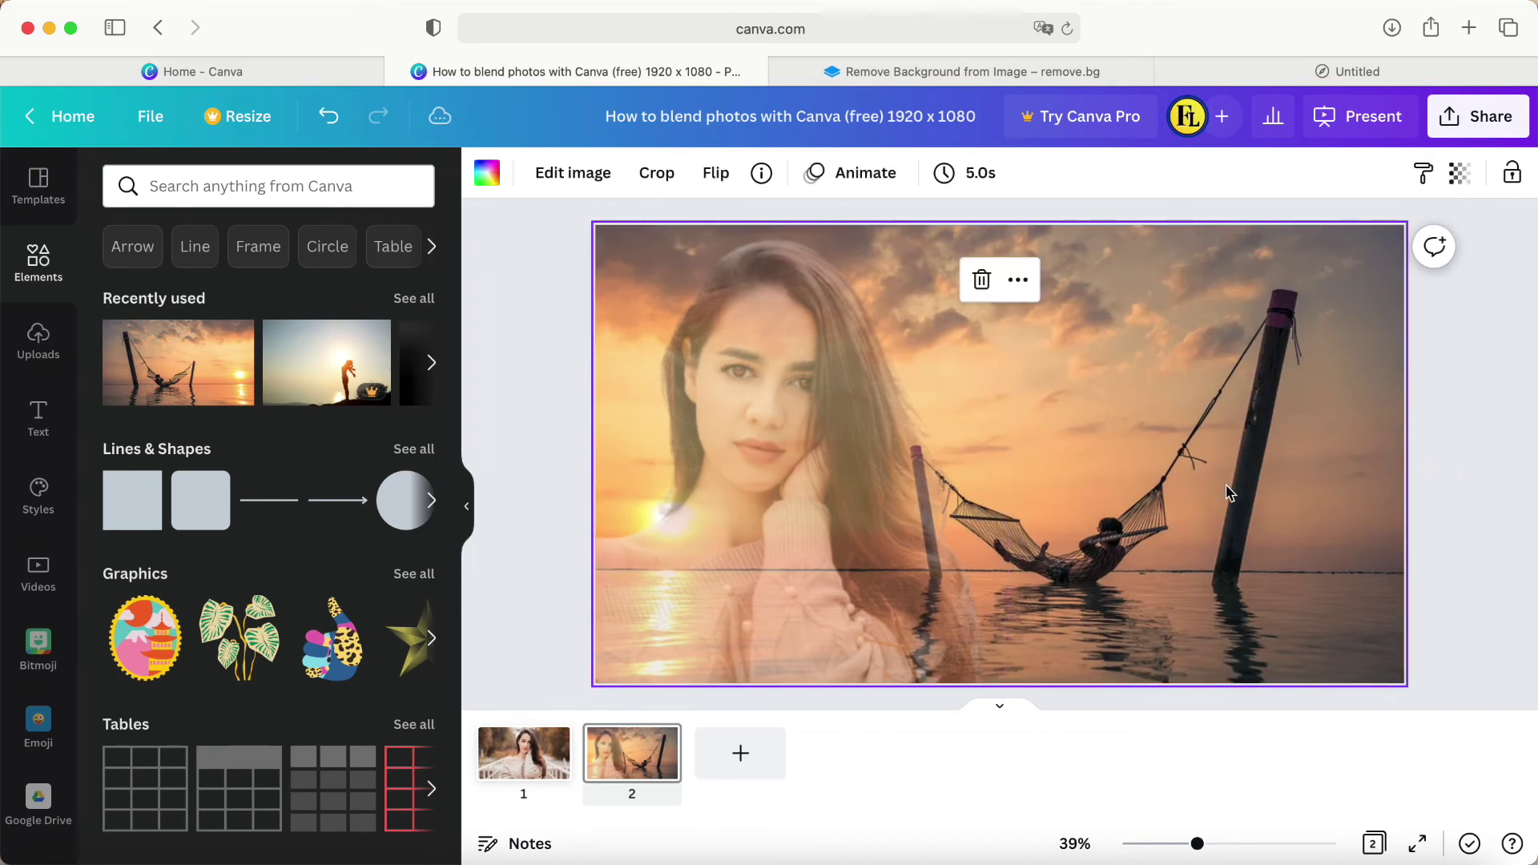
click(570, 173)
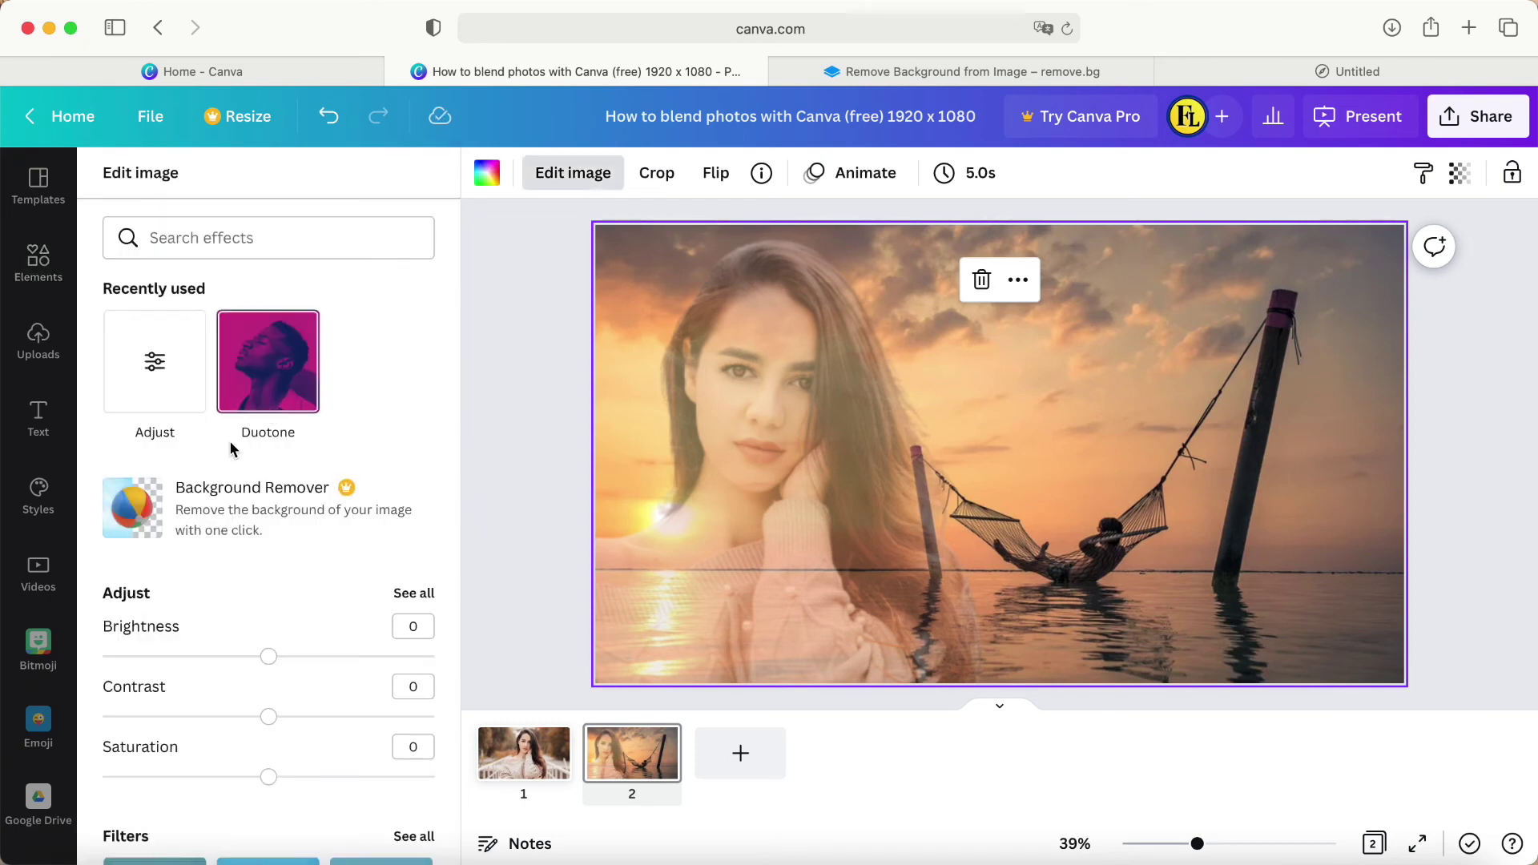
scroll(370, 680, down, 2)
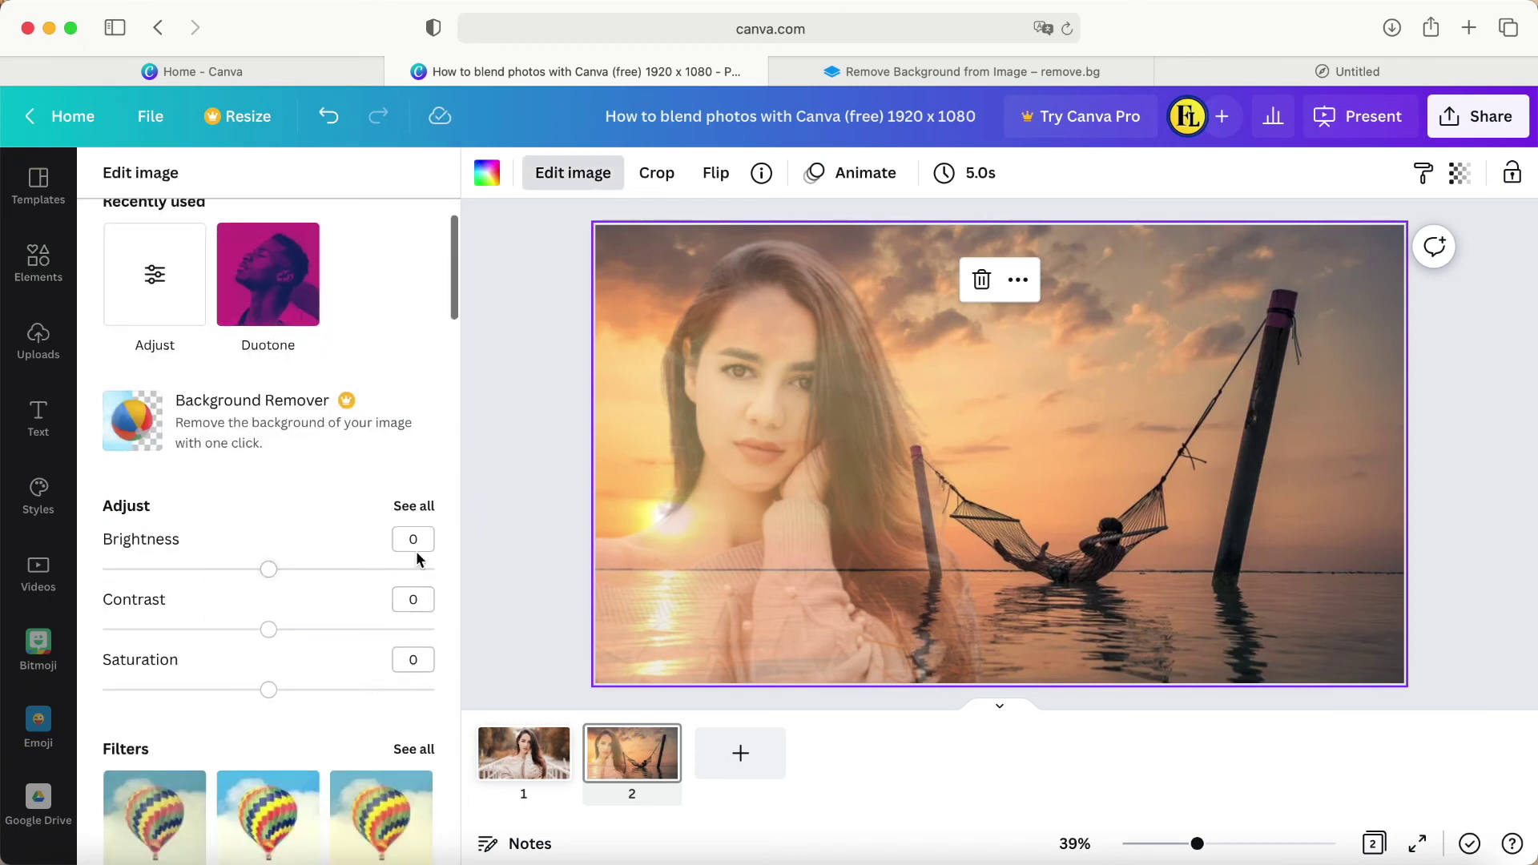
click(414, 508)
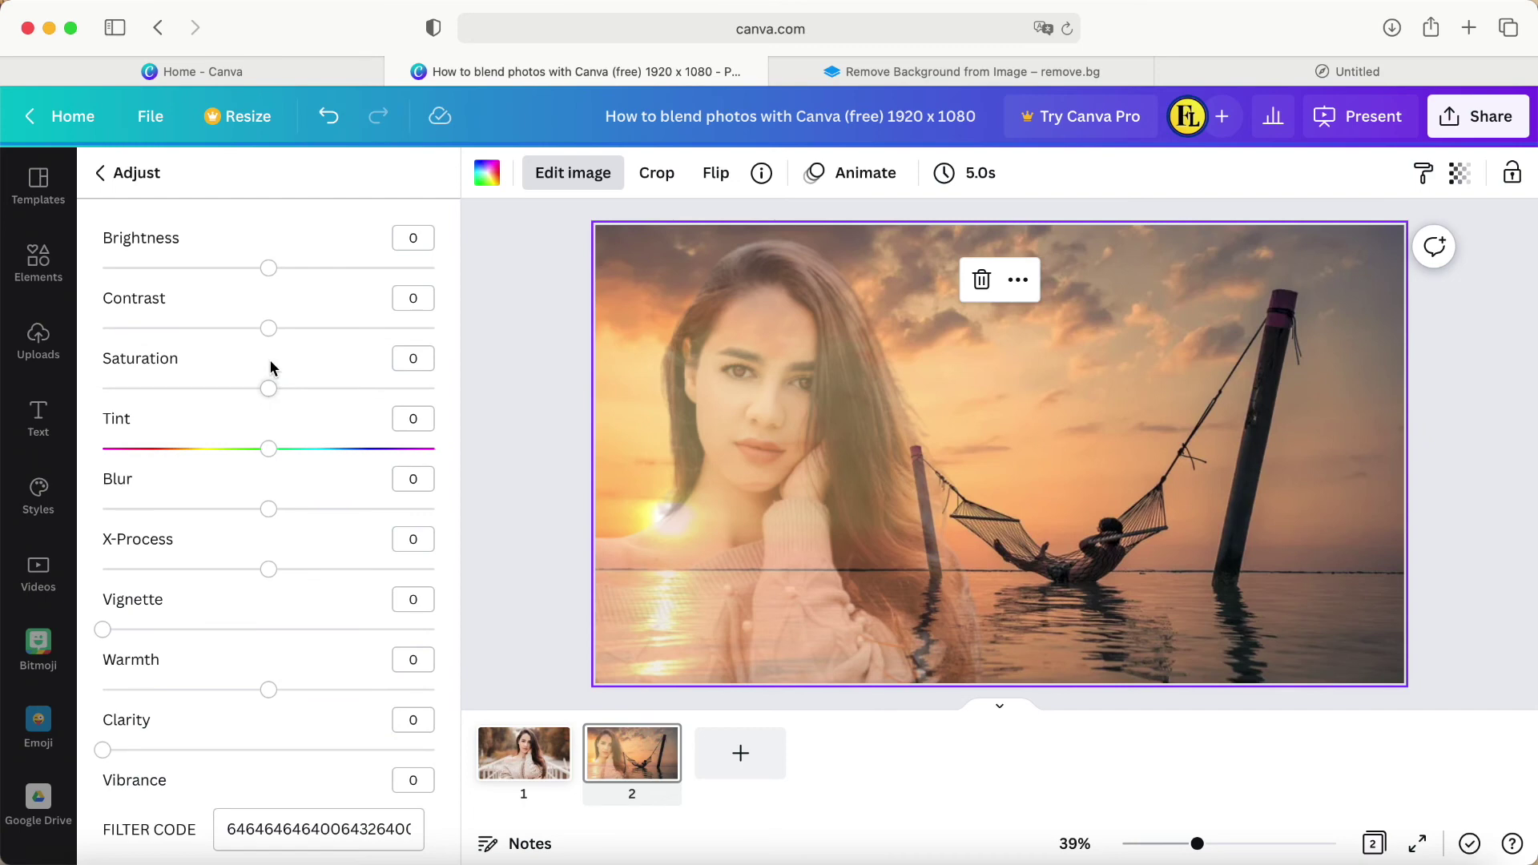
mouse_move(272, 275)
mouse_down()
mouse_move(244, 275)
mouse_move(293, 272)
mouse_up()
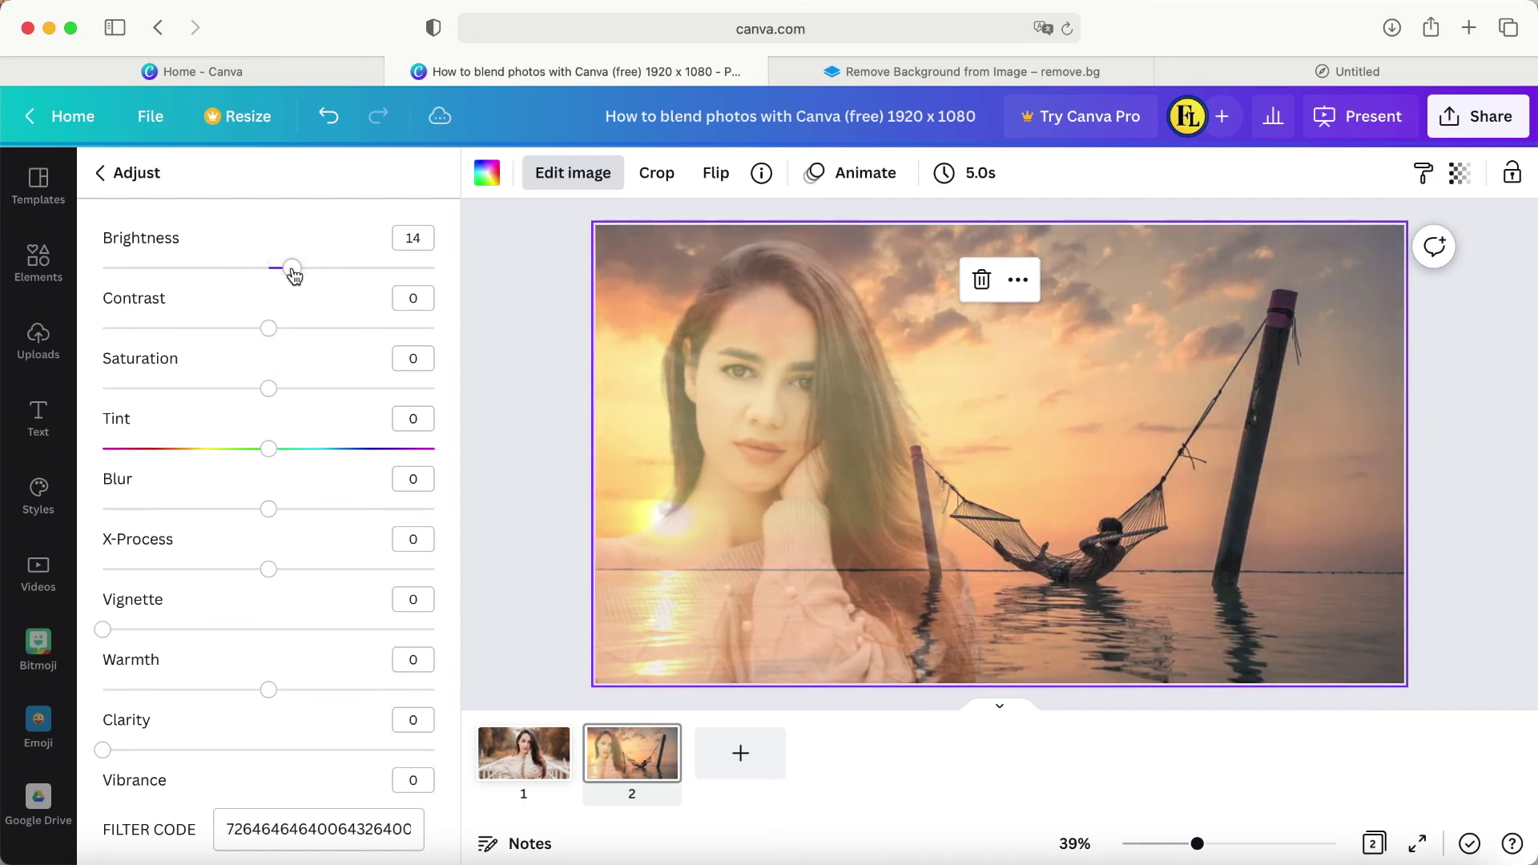
drag(270, 333, 354, 340)
click(1232, 269)
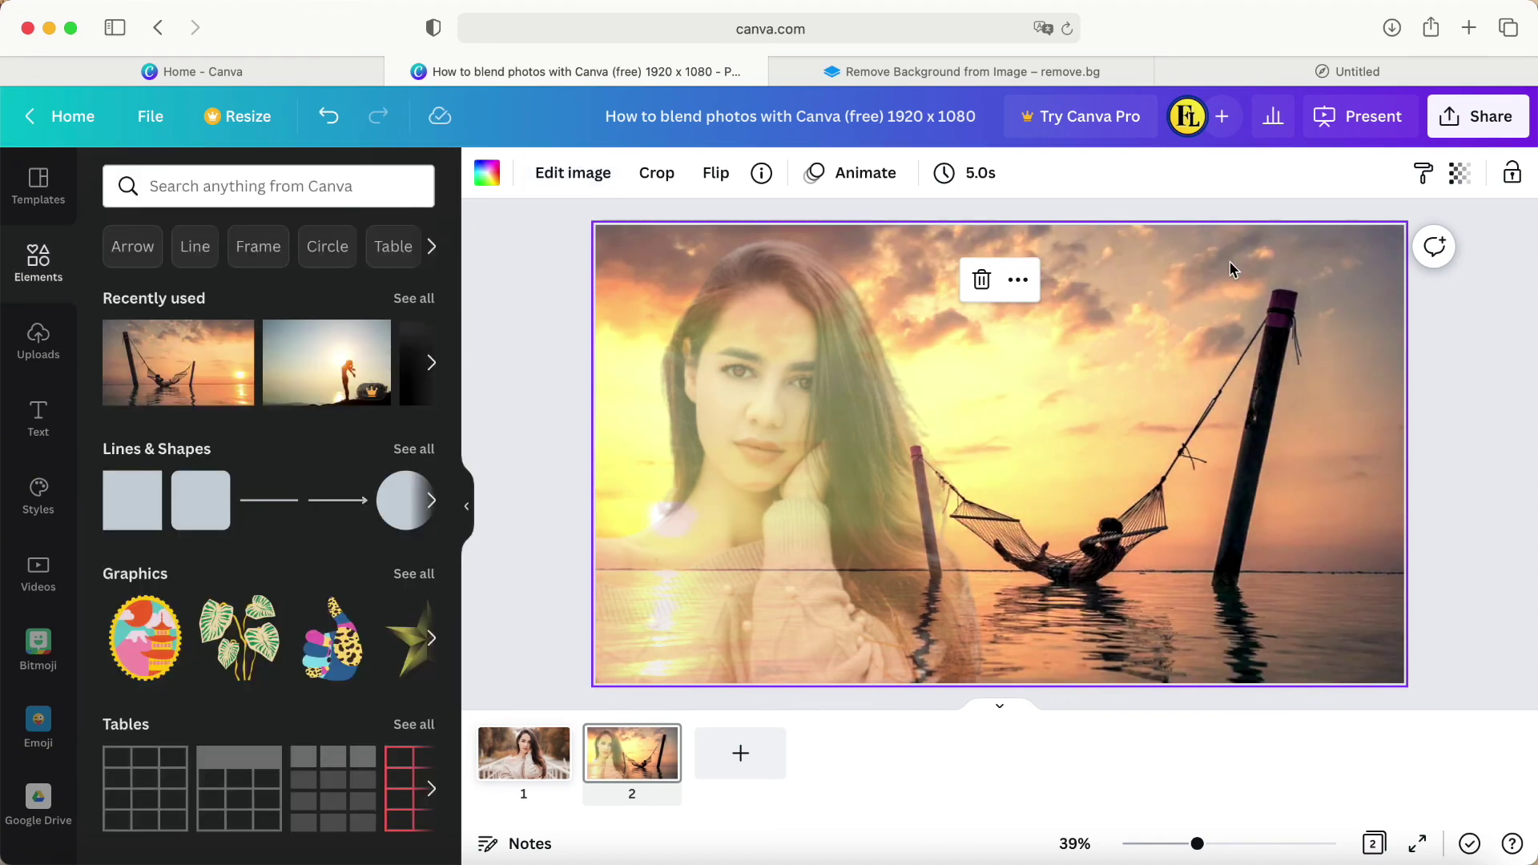
Deselect the sunset photo and preview page 2's half-transparent portrait blend in full screen.
click(1429, 419)
click(1417, 843)
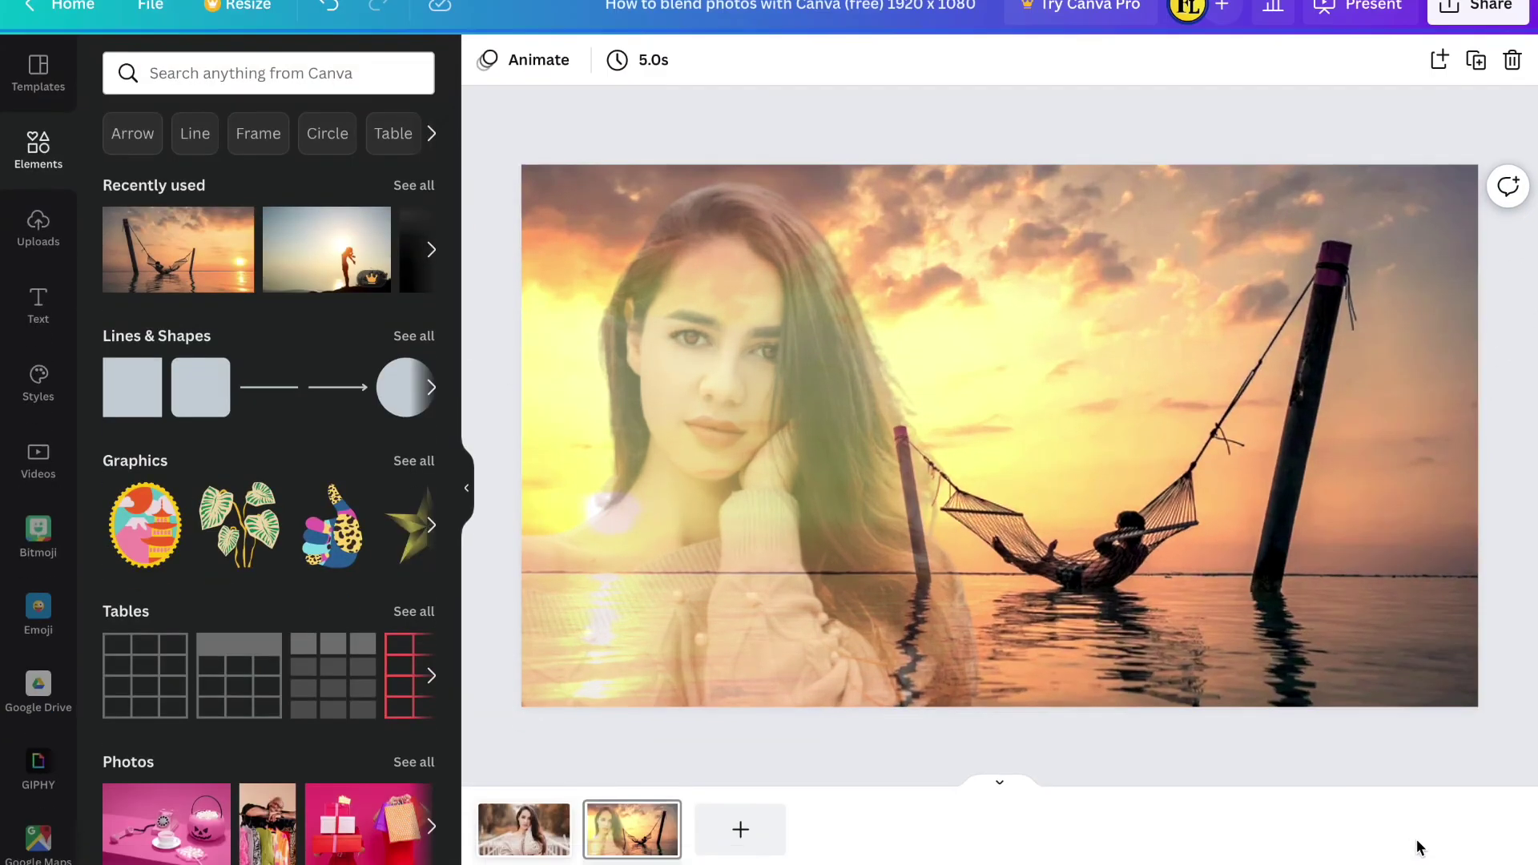